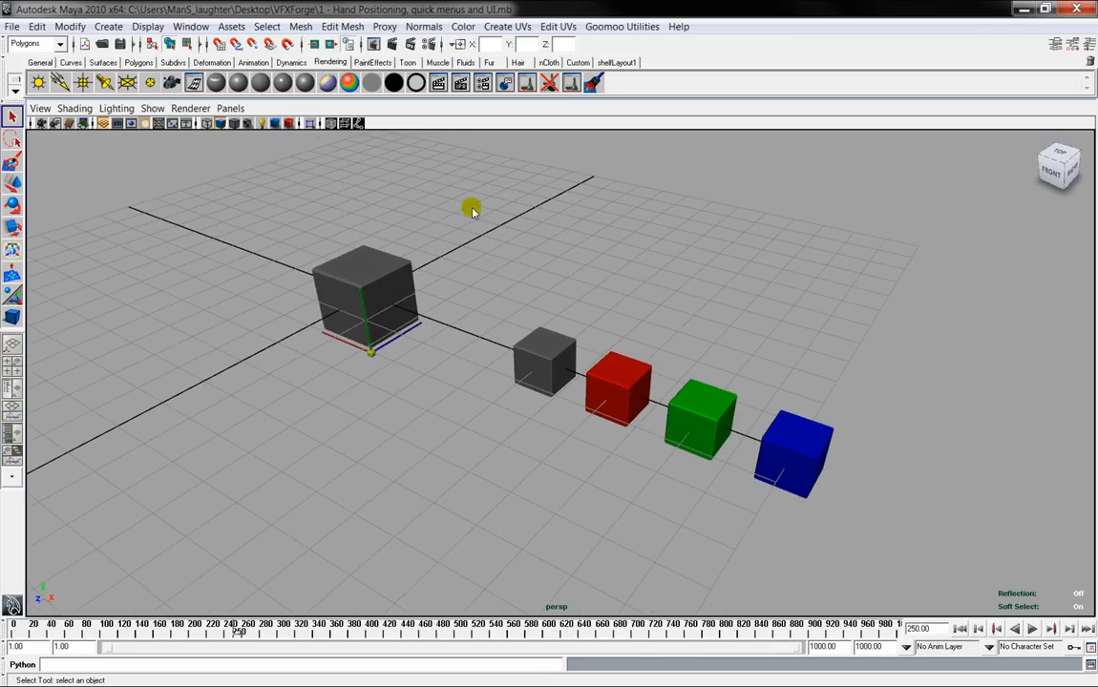
Step: Frame the large gray cube in the perspective view, orbit to a corner angle showing its front and right faces, and select it
right_click_drag(449, 224, 532, 272, "alt")
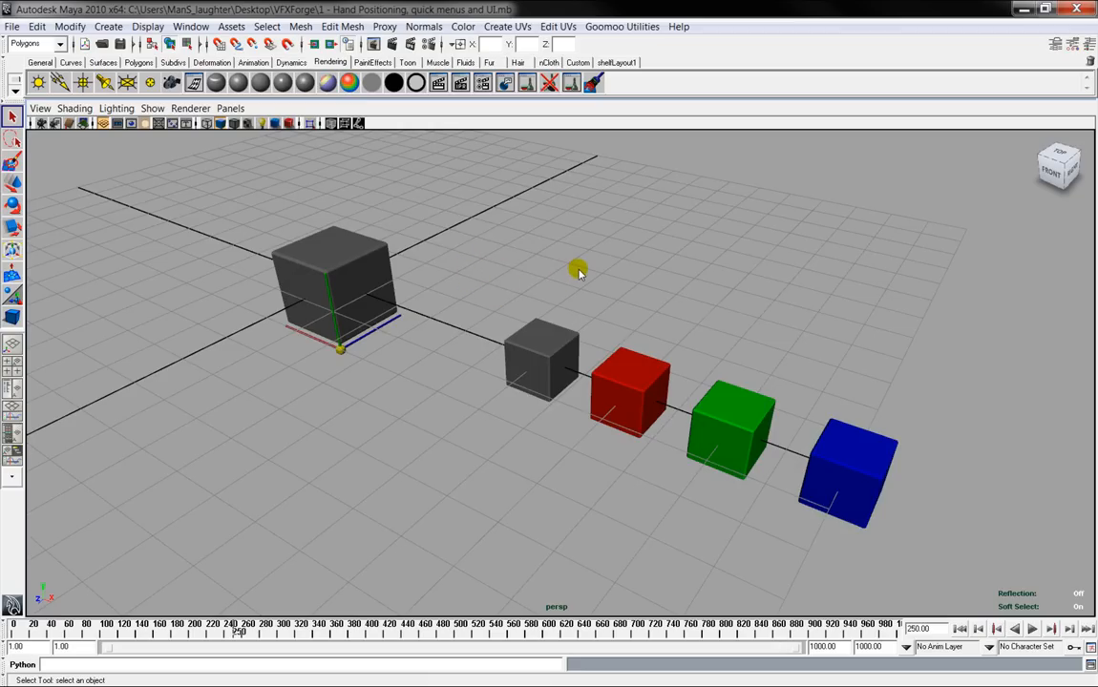
left_click(374, 267)
key("f")
left_click(792, 275)
left_click_drag(795, 280, 816, 297, "alt")
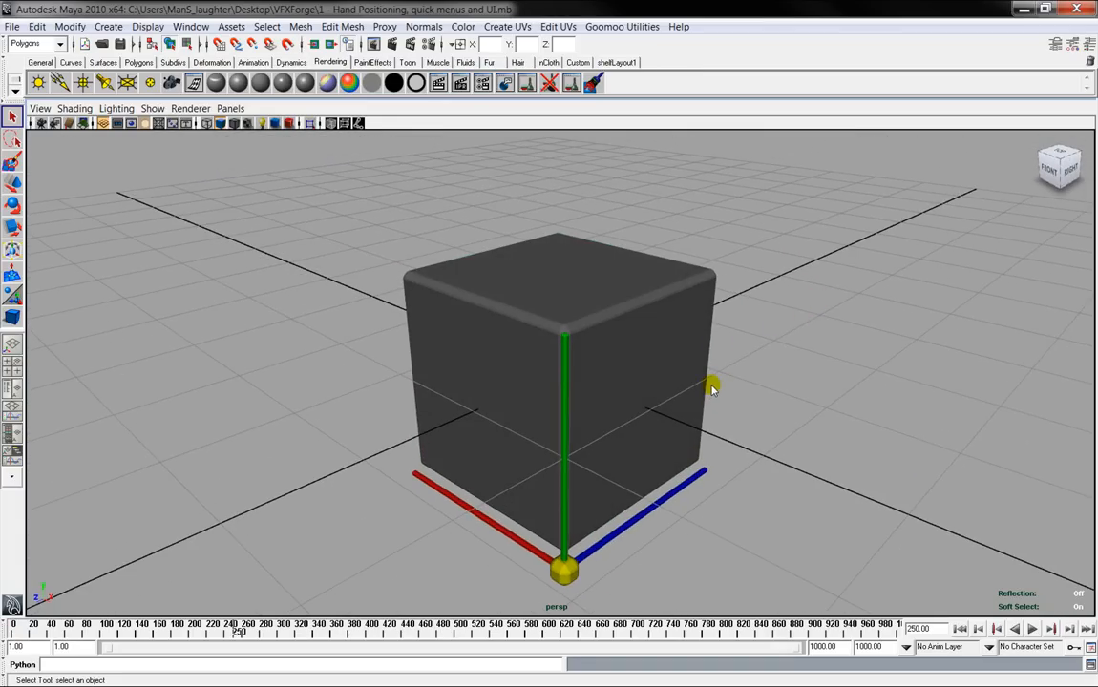
left_click(657, 368)
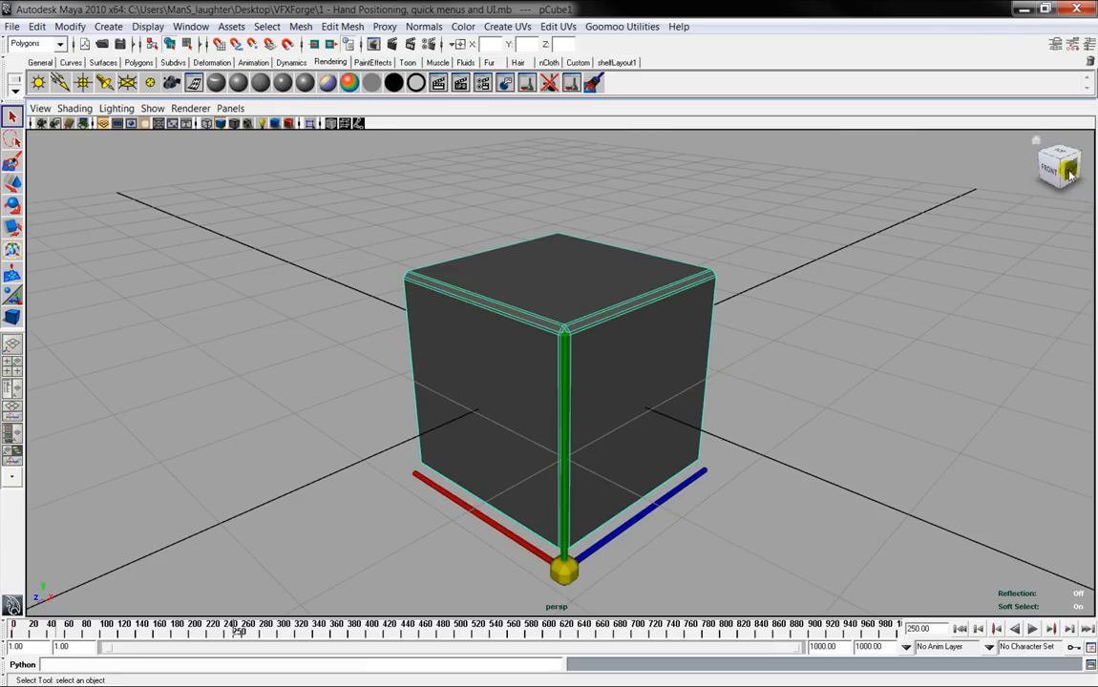
Step: Look at the large cube straight from the front, and return to an angled corner view from above
left_click(1049, 171)
left_click(799, 469)
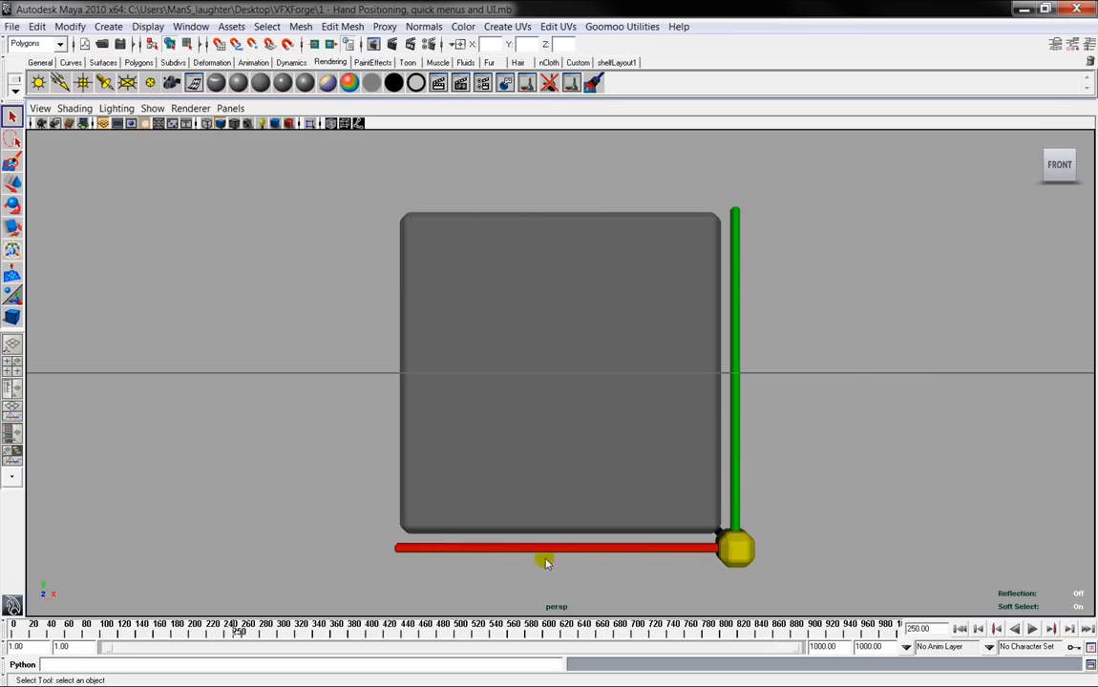
left_click(723, 298)
mouse_move(1071, 155)
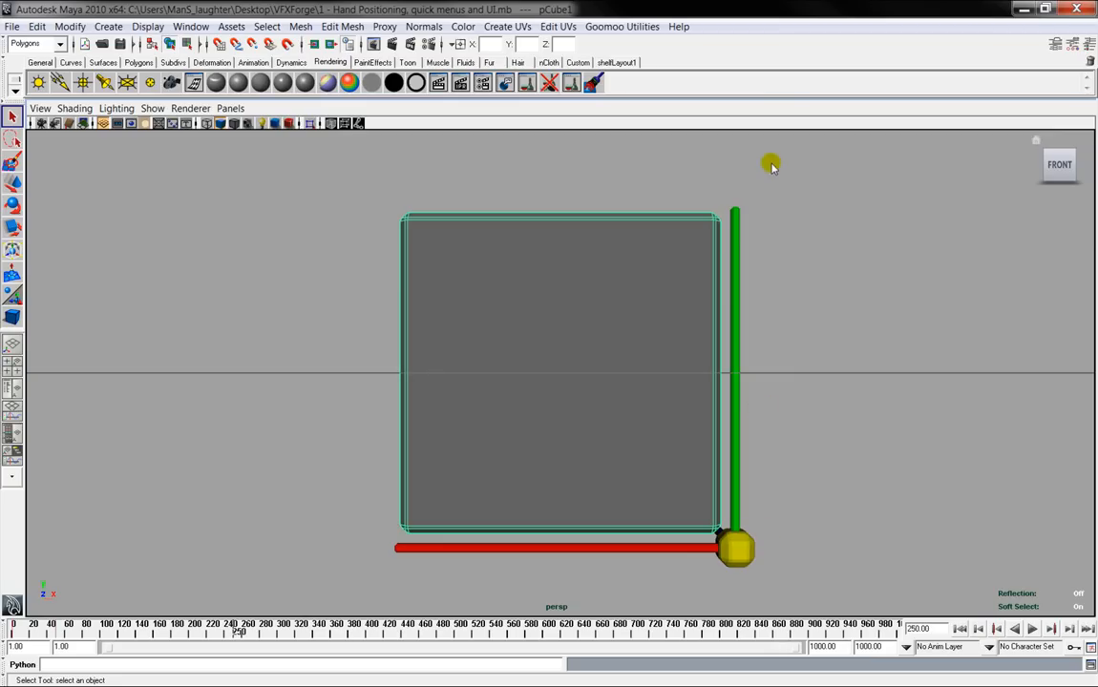
left_click(1073, 153)
middle_click(746, 418)
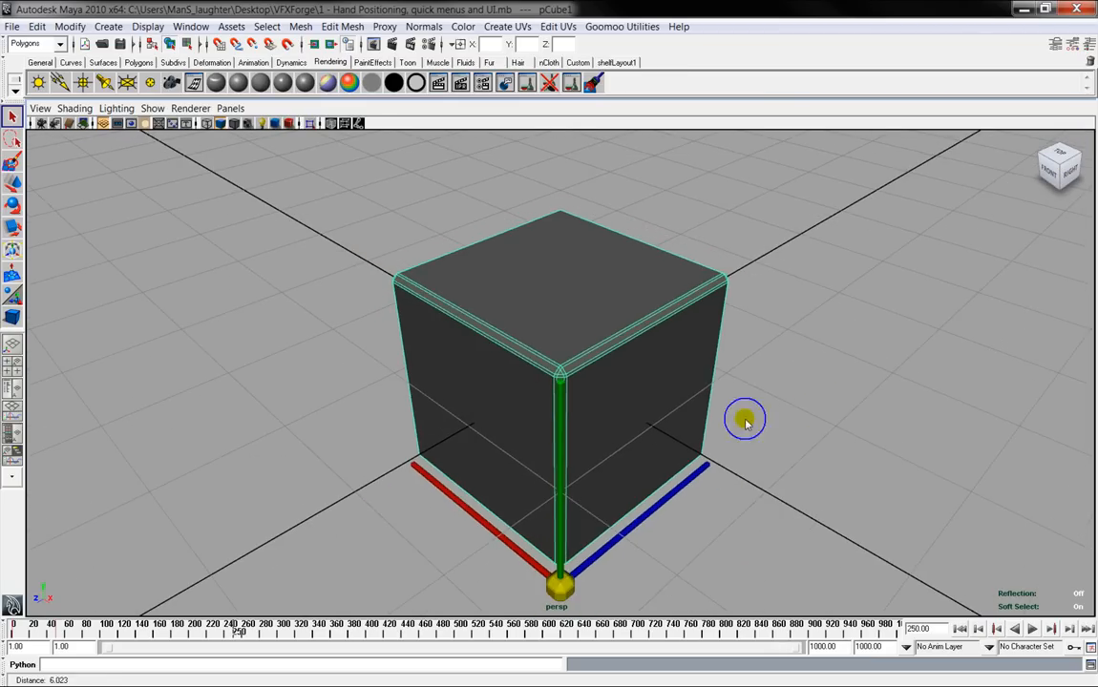
middle_click_drag(750, 384, 731, 344, "alt")
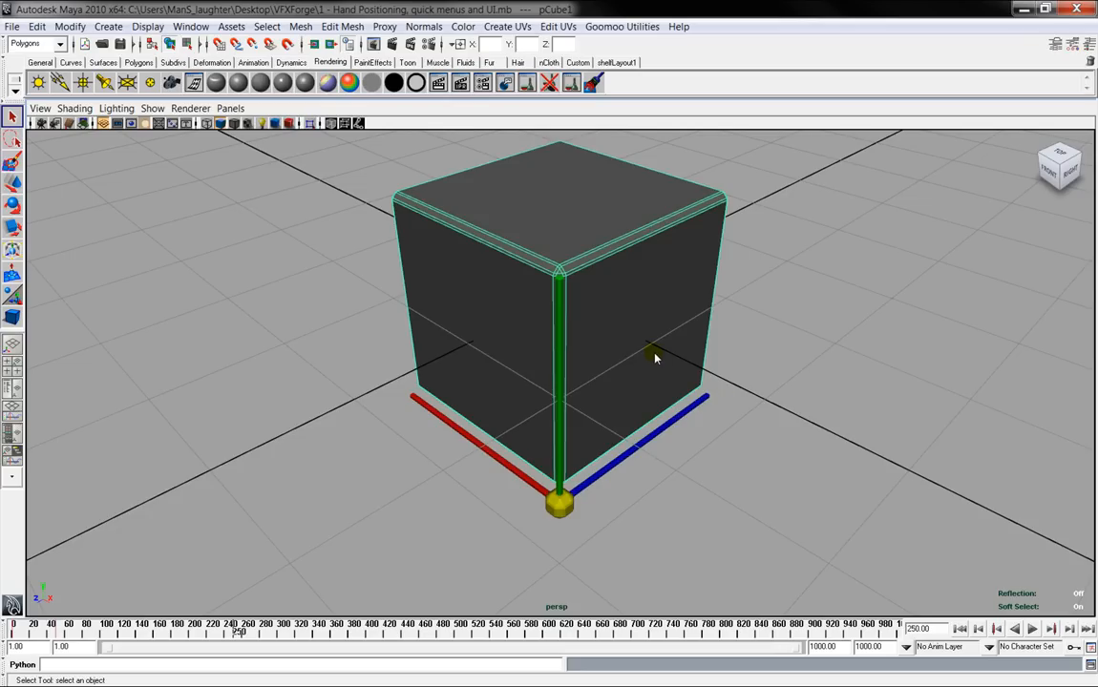
Step: Select the large gray cube, bring up the Move and Rotate manipulators on it, and clear the selection
left_click(774, 336)
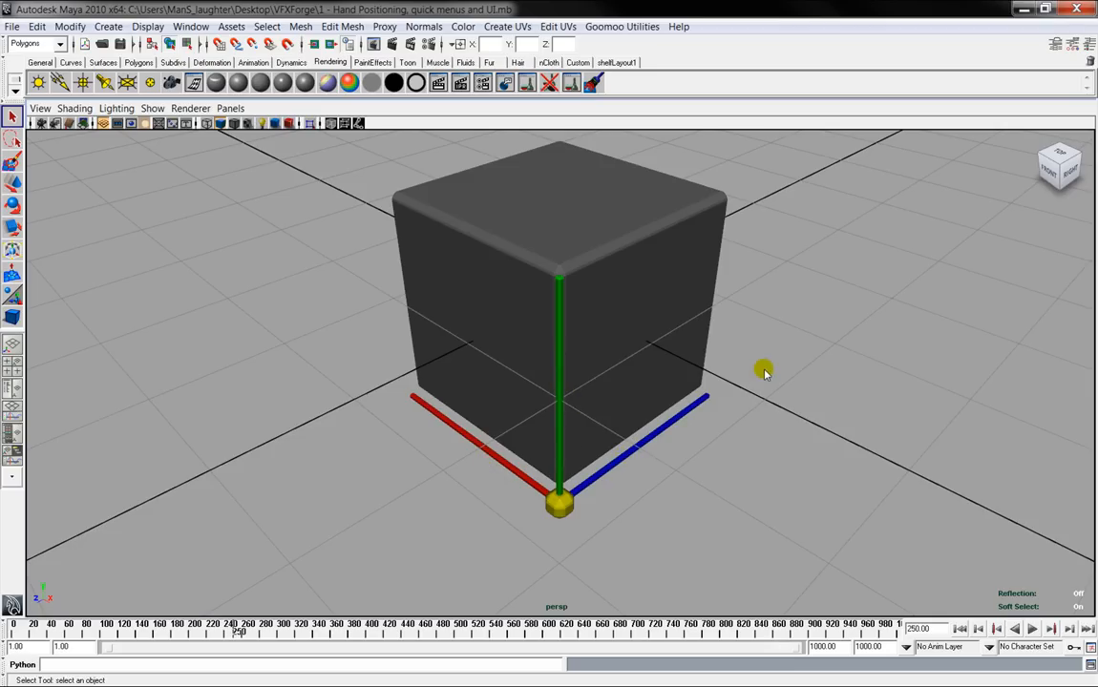
middle_click_drag(739, 353, 743, 387, "alt")
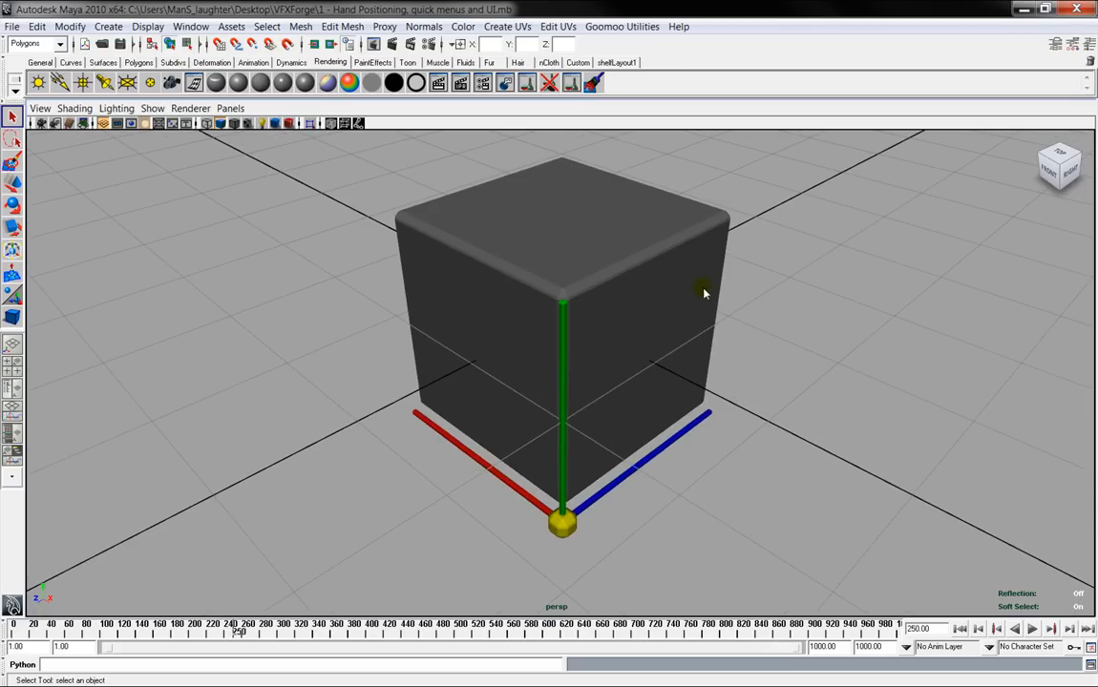
middle_click_drag(711, 310, 705, 348, "alt")
right_click_drag(693, 304, 687, 309, "alt")
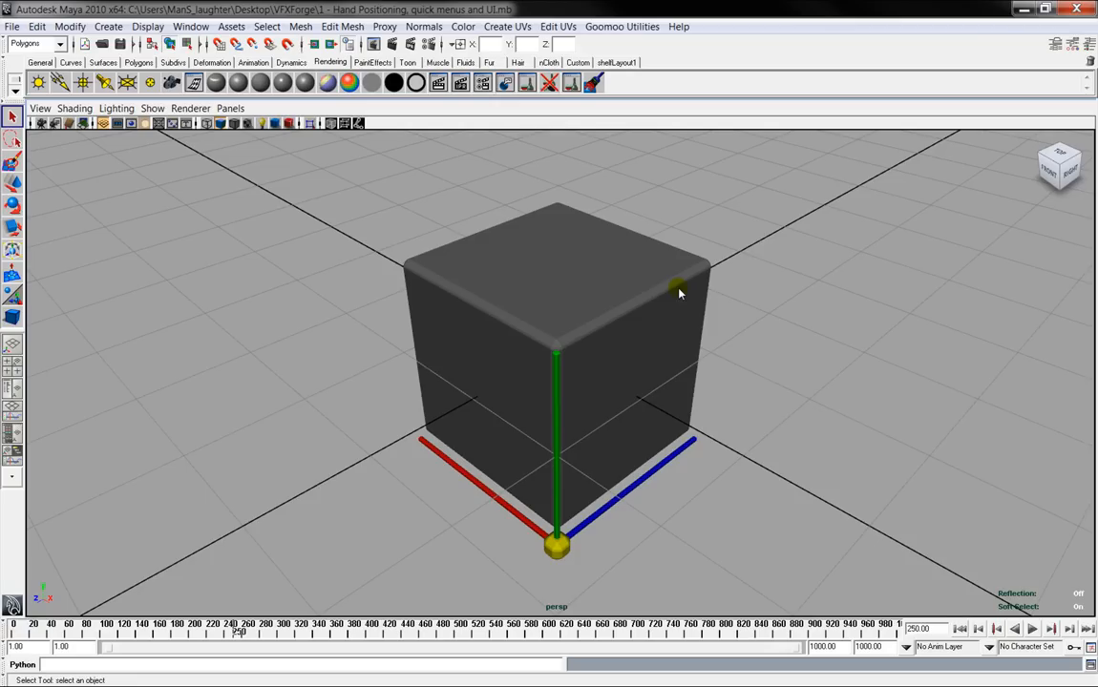
left_click(679, 294)
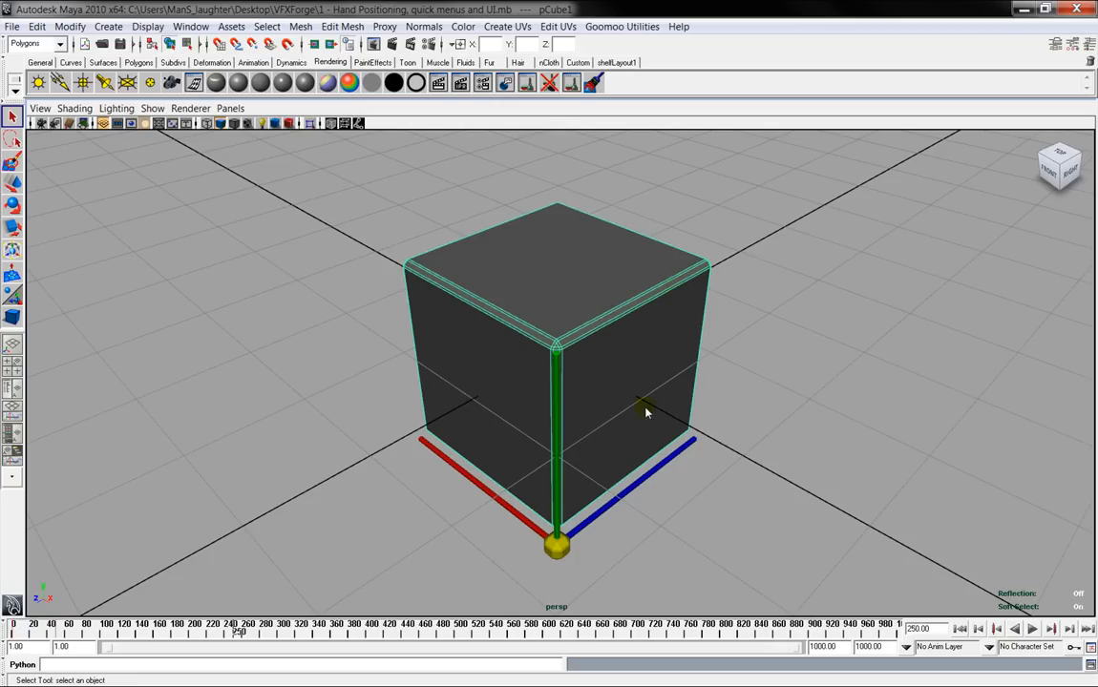
key("w")
key("e")
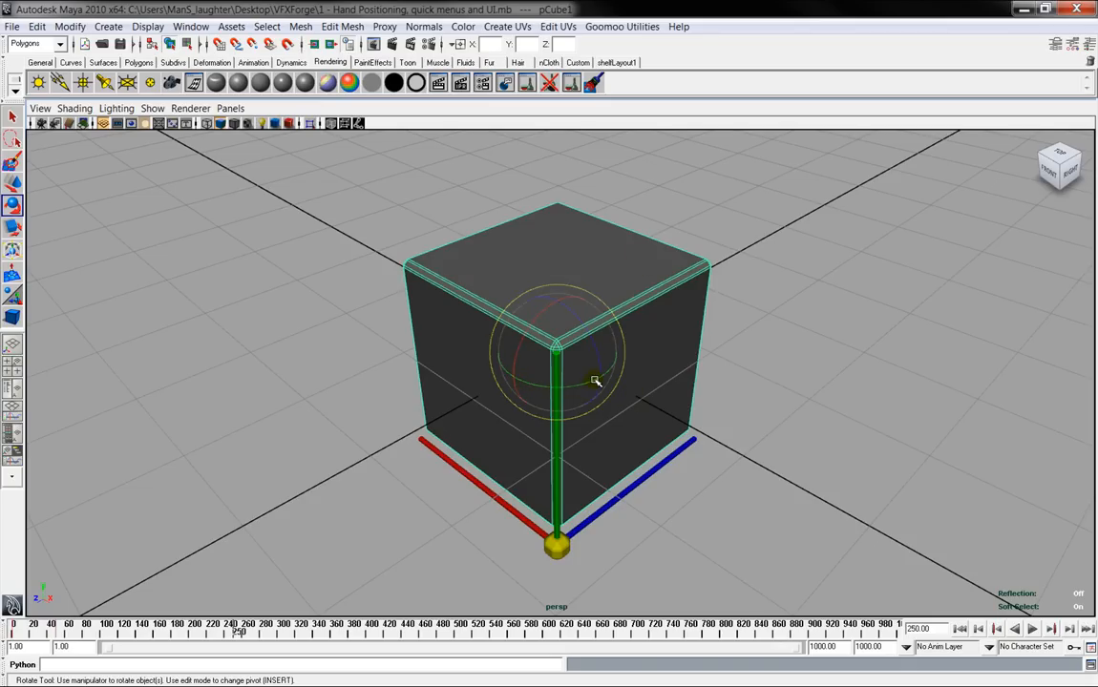
left_click(777, 383)
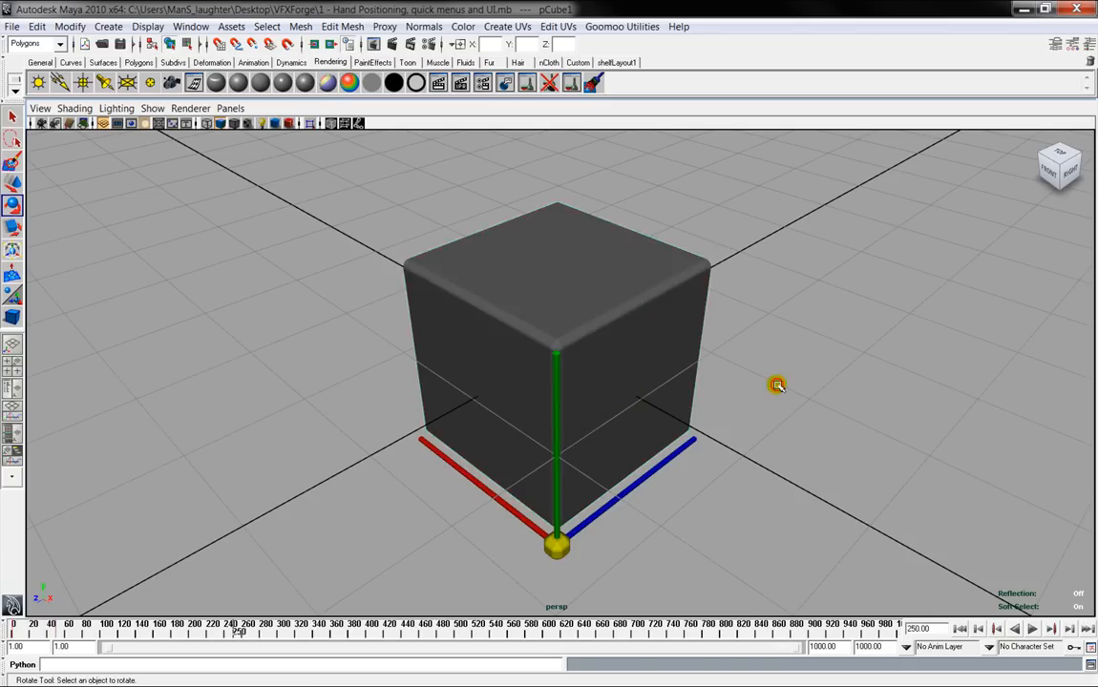
Step: Step back through the previous camera views, and examine the large cube and its neighbours from several angles and distances
key("bracketleft")
key("bracketleft")
right_click_drag(808, 352, 688, 358, "alt")
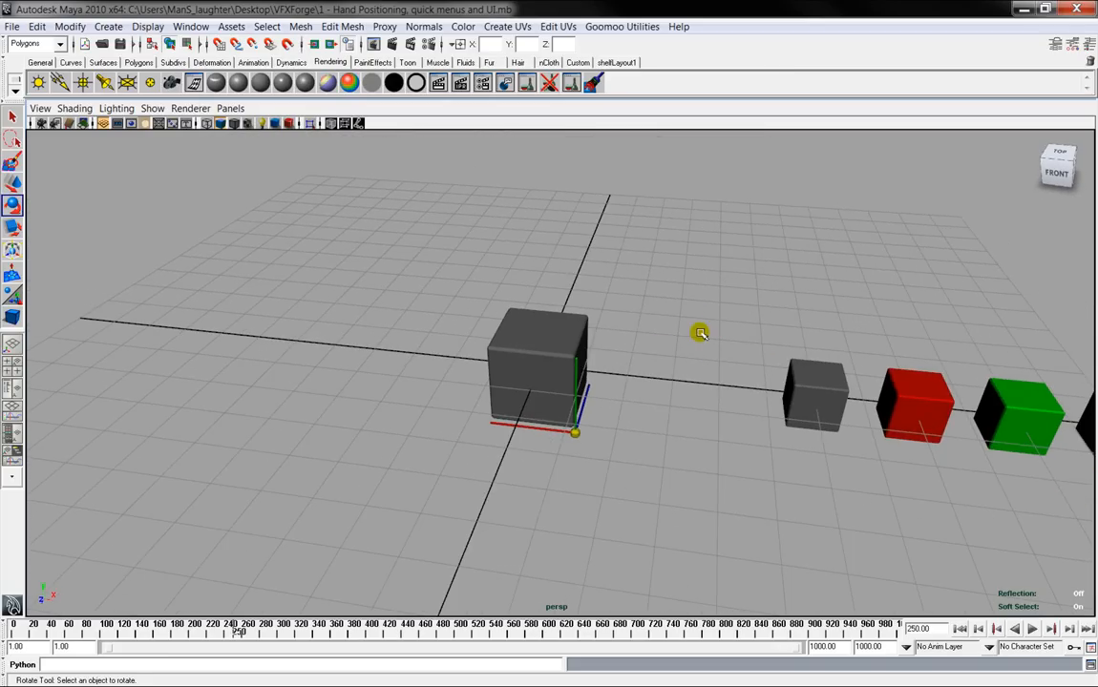
left_click_drag(727, 332, 706, 311, "alt")
right_click_drag(705, 312, 678, 269, "alt")
left_click_drag(678, 268, 728, 331, "alt")
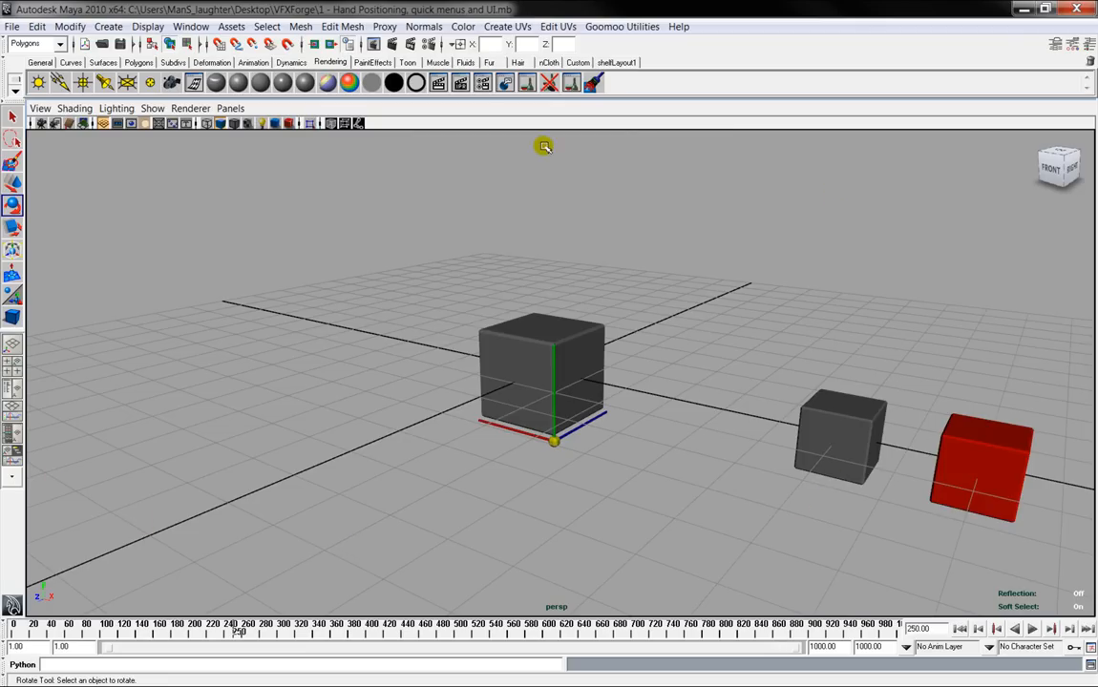
left_click_drag(682, 280, 706, 287, "alt")
right_click_drag(706, 286, 738, 312, "alt")
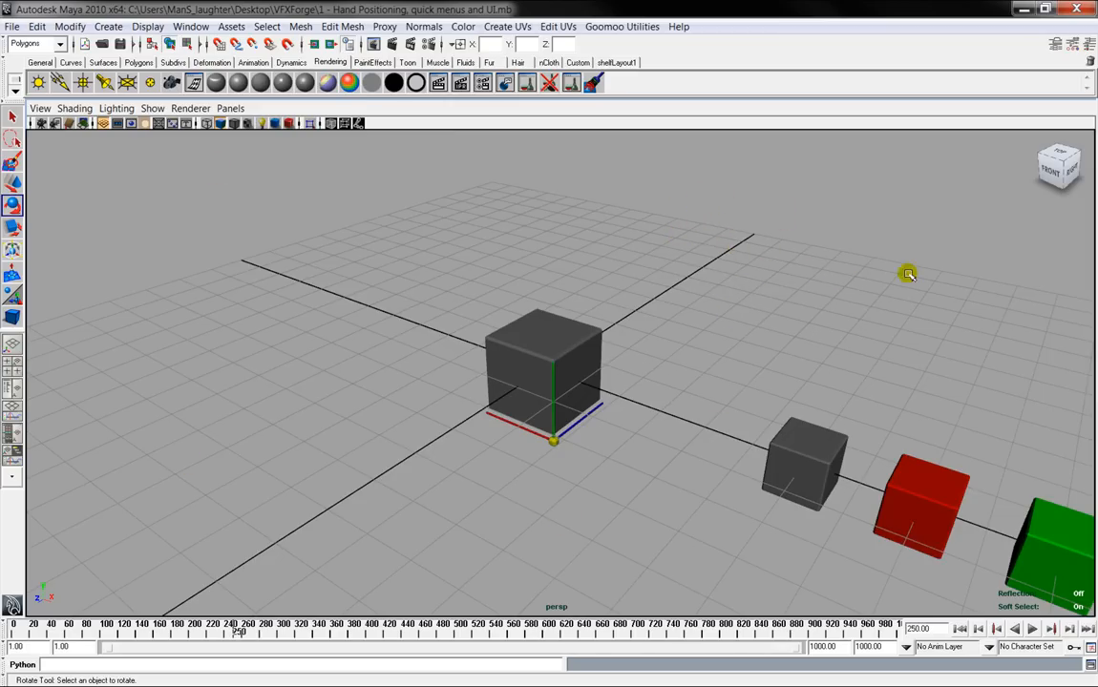
left_click_drag(640, 353, 588, 392, "alt")
right_click_drag(588, 392, 659, 431, "alt")
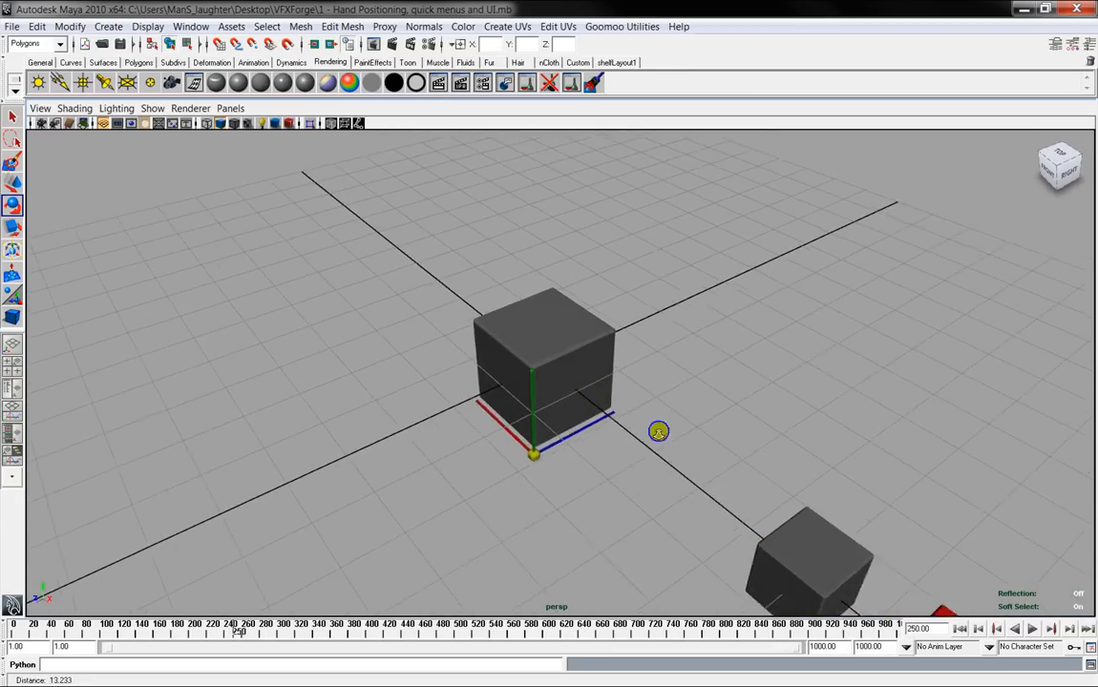
left_click_drag(659, 432, 691, 398, "alt")
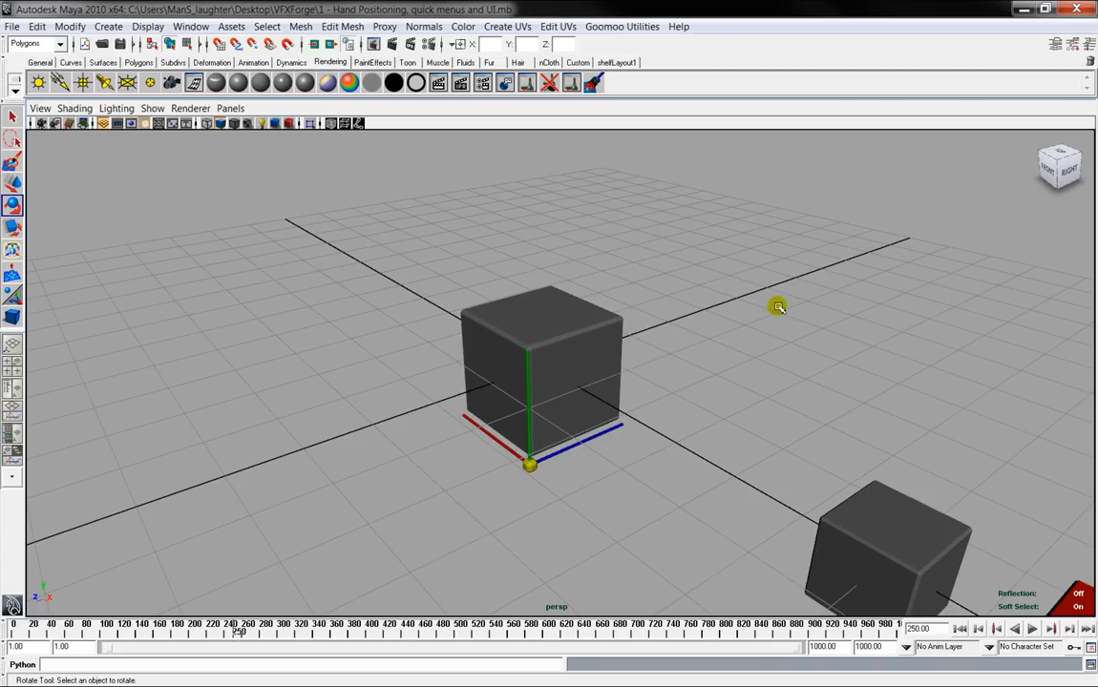
Step: View the whole row of cubes from farther away, inspect the large cube up close, and bring the neighbouring cubes back into view
left_click_drag(809, 339, 791, 322, "alt")
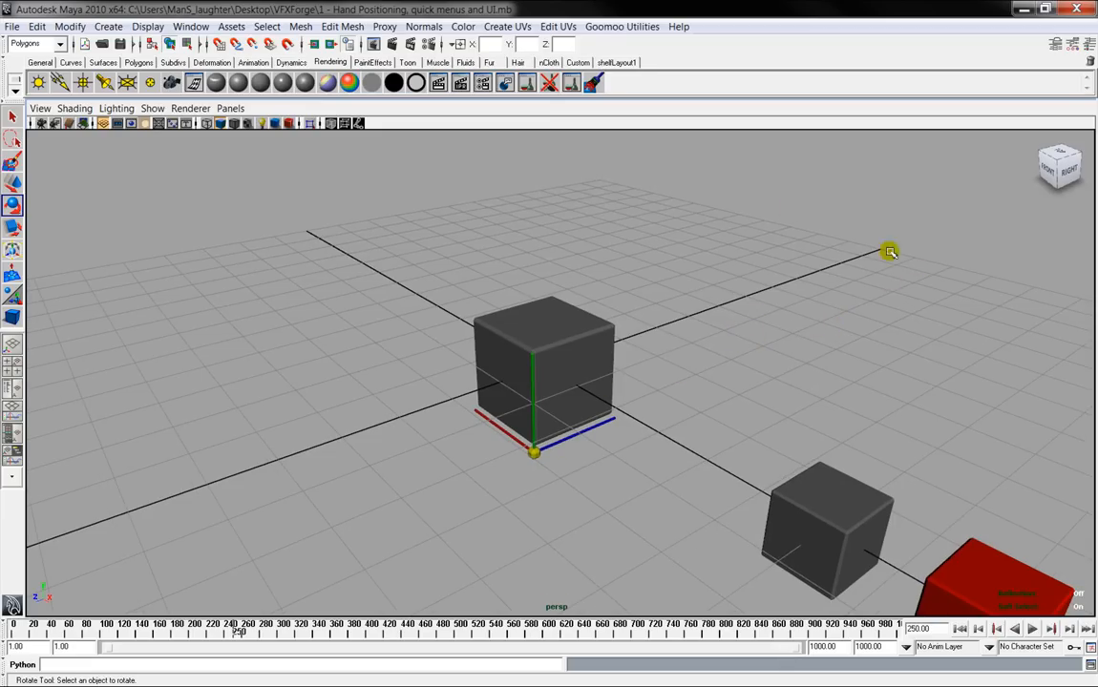
right_click_drag(889, 251, 664, 326, "alt")
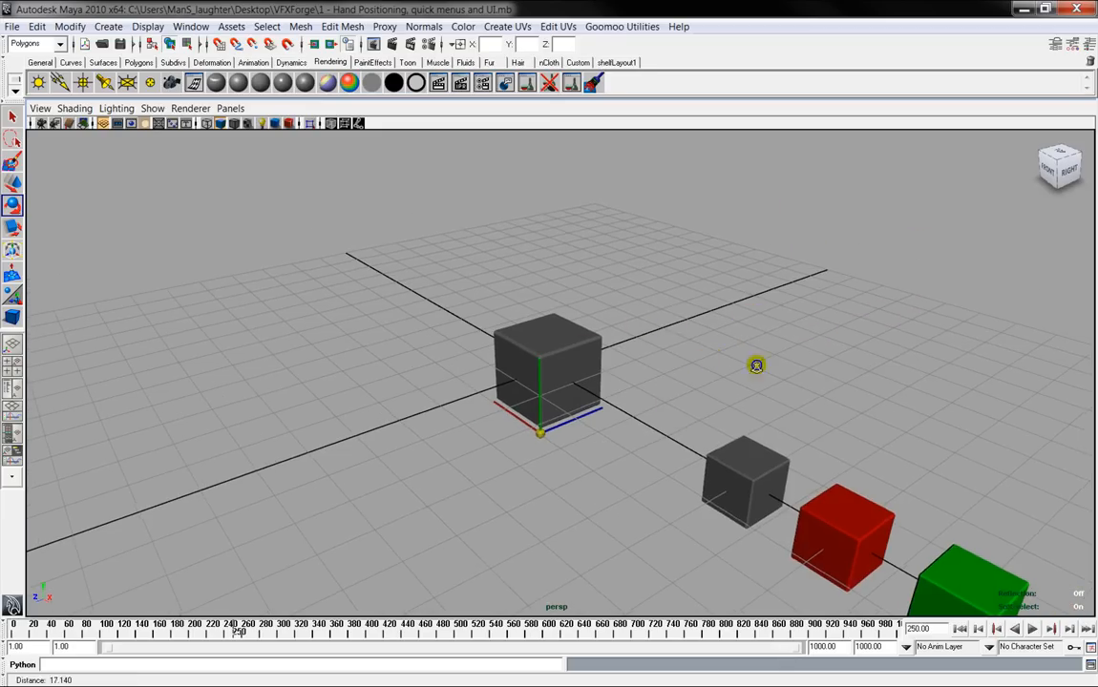
right_click_drag(757, 366, 667, 364, "alt")
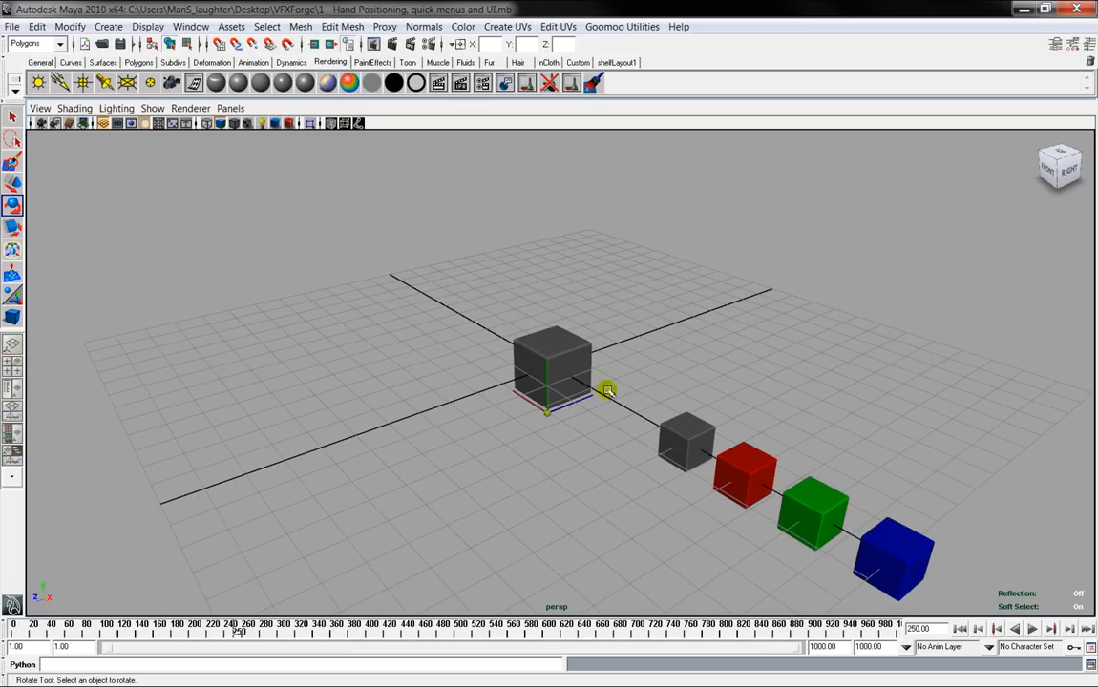
right_click_drag(641, 306, 718, 363, "alt")
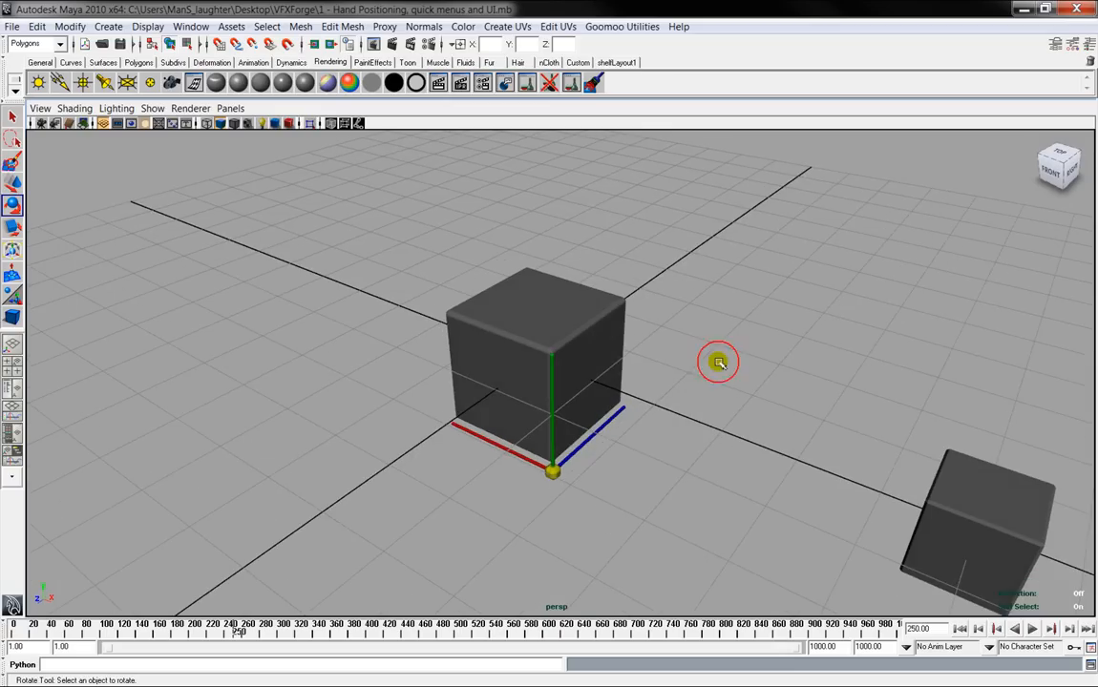
middle_click_drag(717, 362, 743, 367, "alt")
right_click_drag(743, 367, 849, 388, "alt")
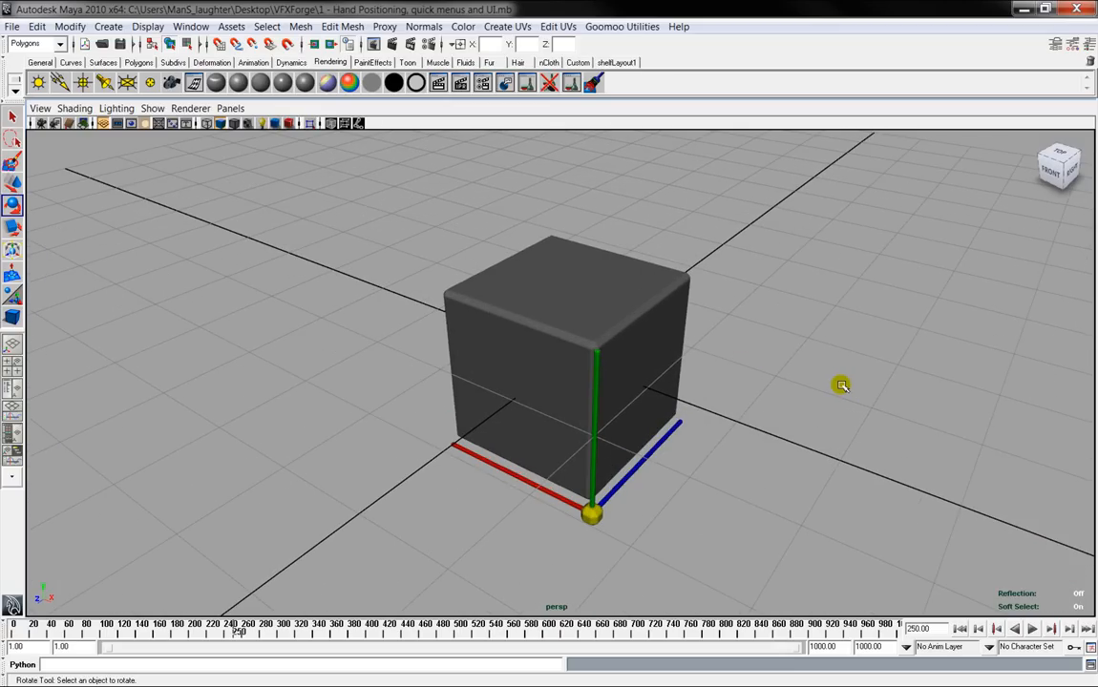
mouse_move(713, 334)
left_mouse_down("alt")
mouse_move(718, 319)
mouse_move(703, 318)
left_mouse_up("alt")
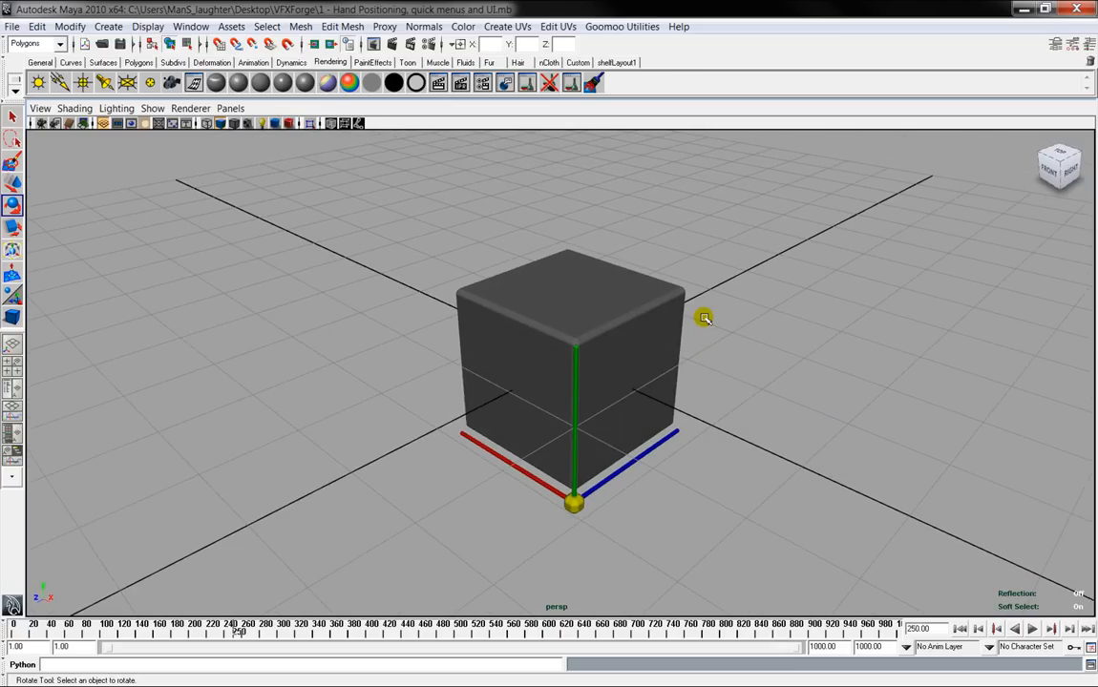
right_click_drag(824, 409, 743, 376, "alt")
middle_click_drag(743, 376, 569, 328, "alt")
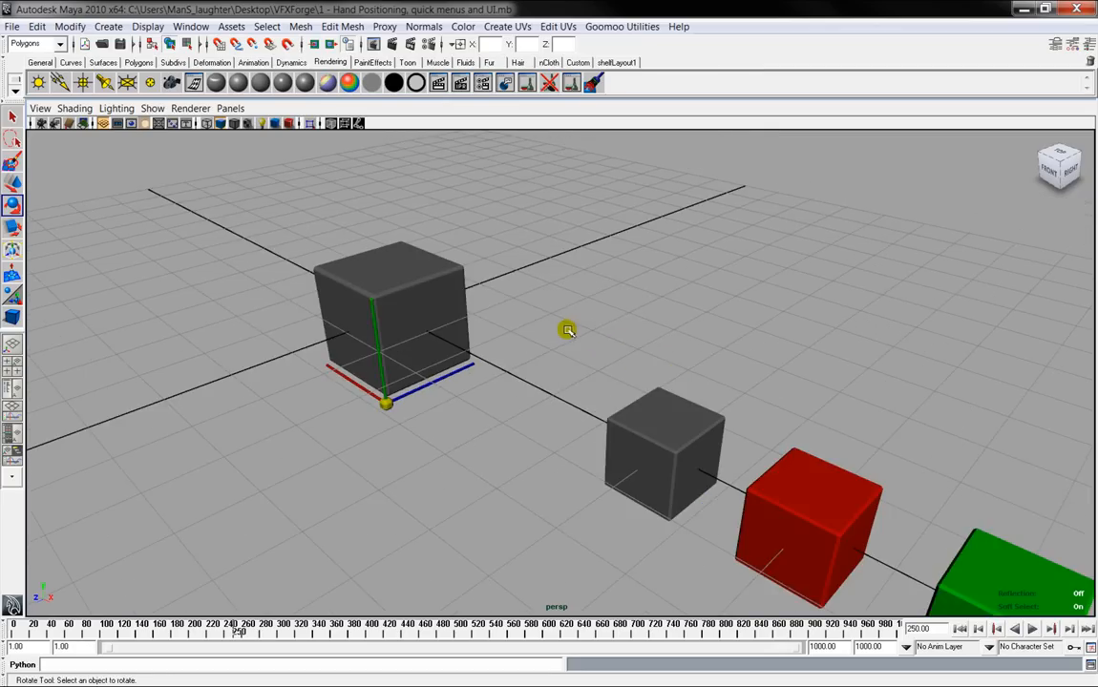
left_click_drag(569, 328, 606, 337, "alt")
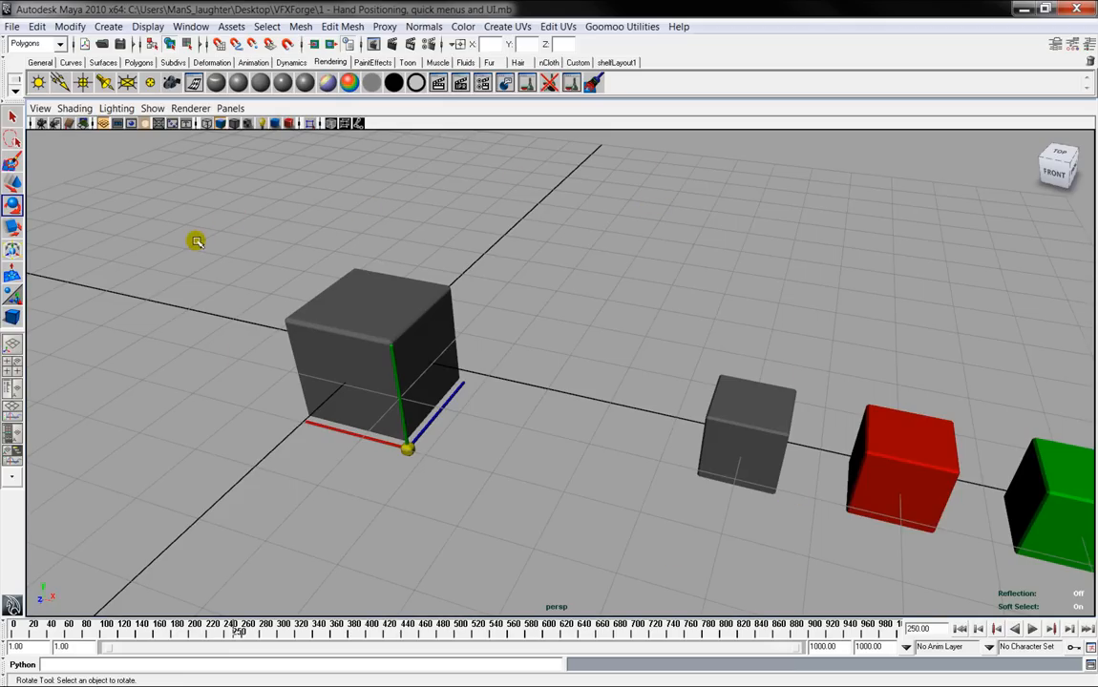
Step: Select the blue axis bar at the large cube's base, view it from another angle, and clear the selection
left_click(403, 389)
left_click(442, 405)
left_click(449, 405)
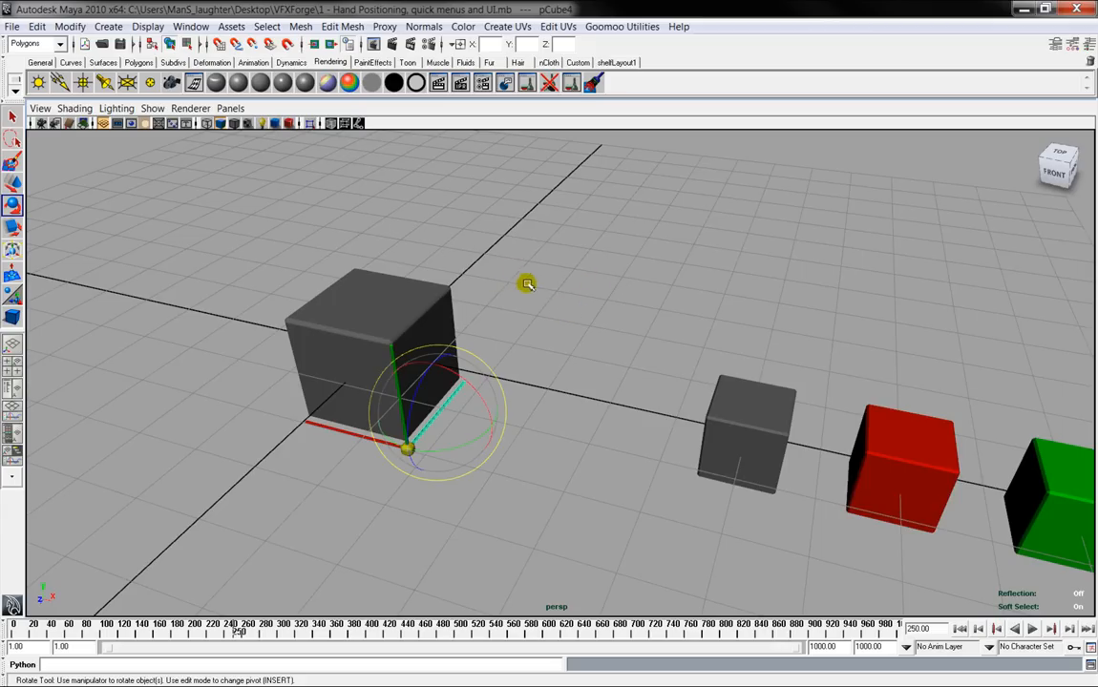
left_click_drag(701, 377, 742, 416, "alt")
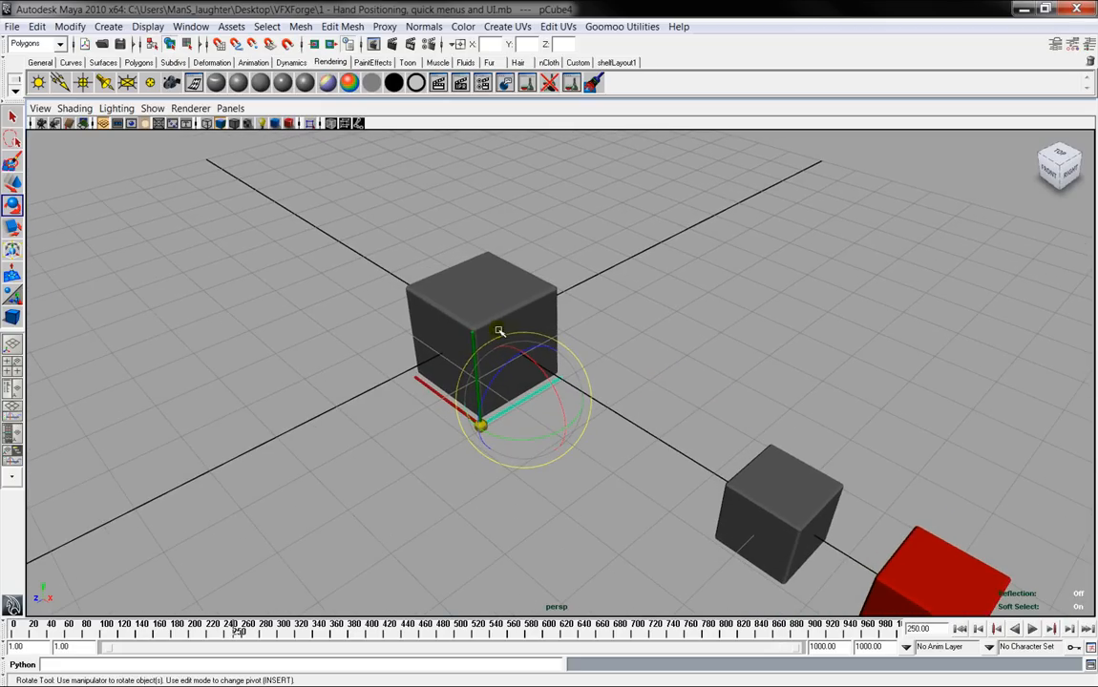
key("q")
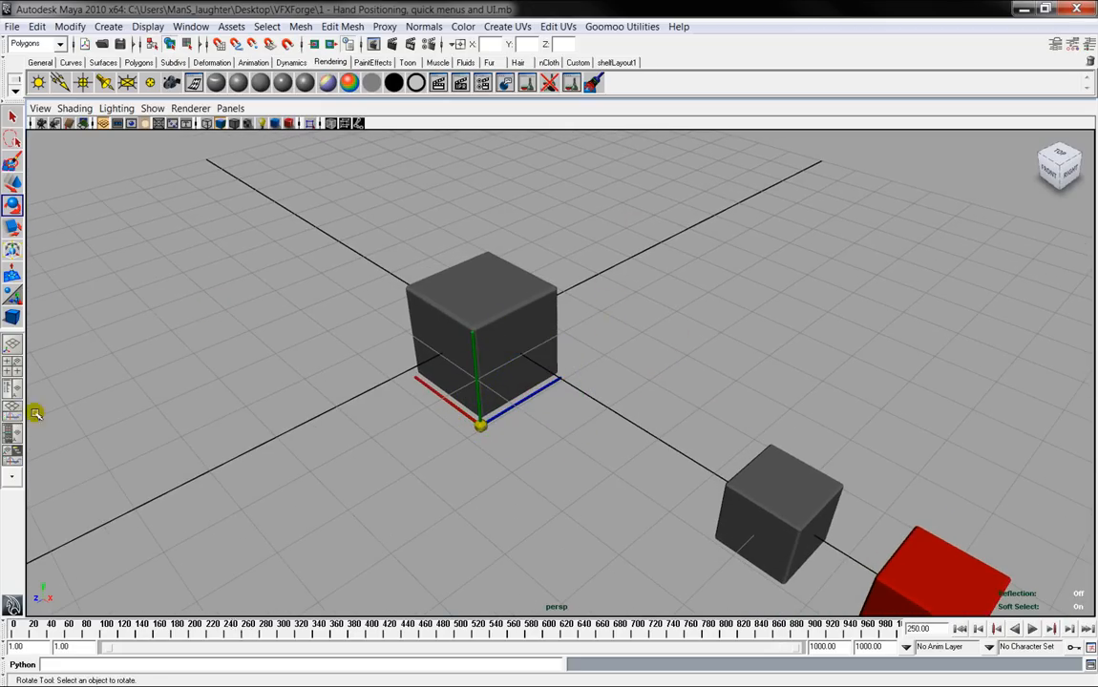
Step: Switch to the four-view layout, show all the cubes in the perspective view, and activate the top, front and side views in turn
left_click(15, 366)
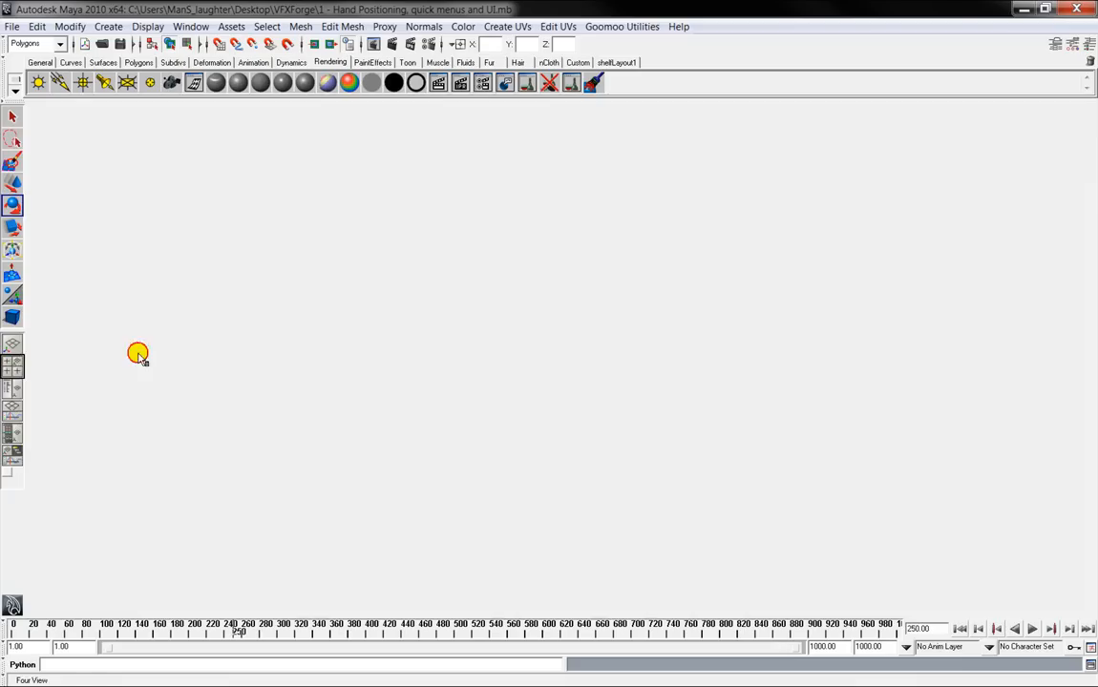
left_click_drag(727, 241, 840, 259, "alt")
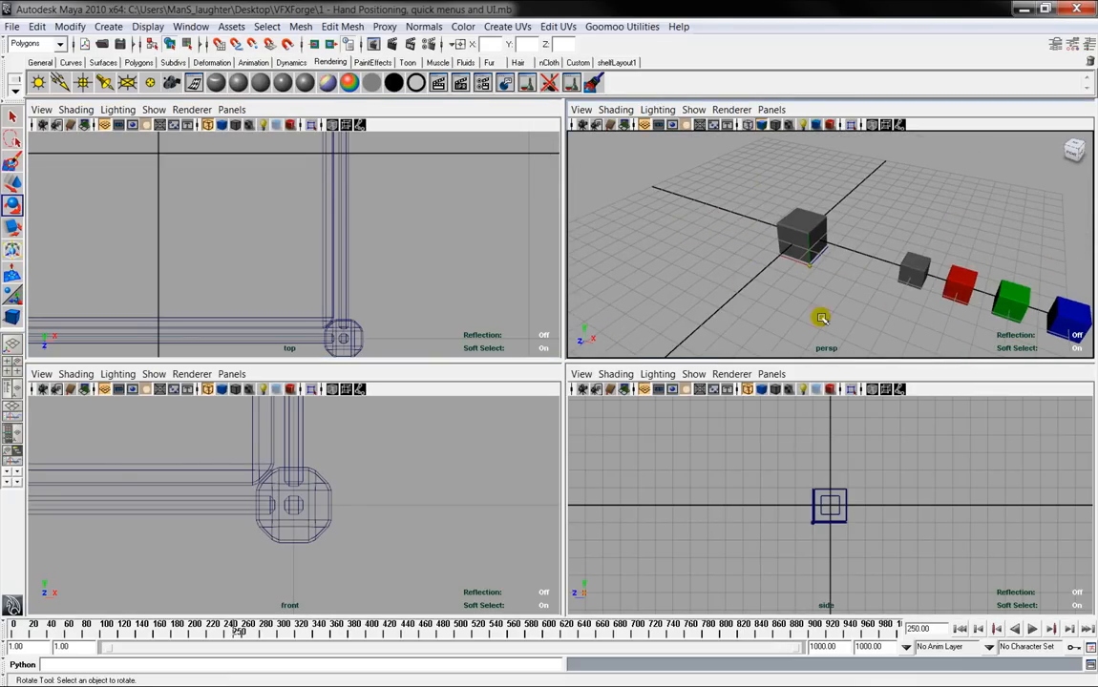
left_click(429, 221)
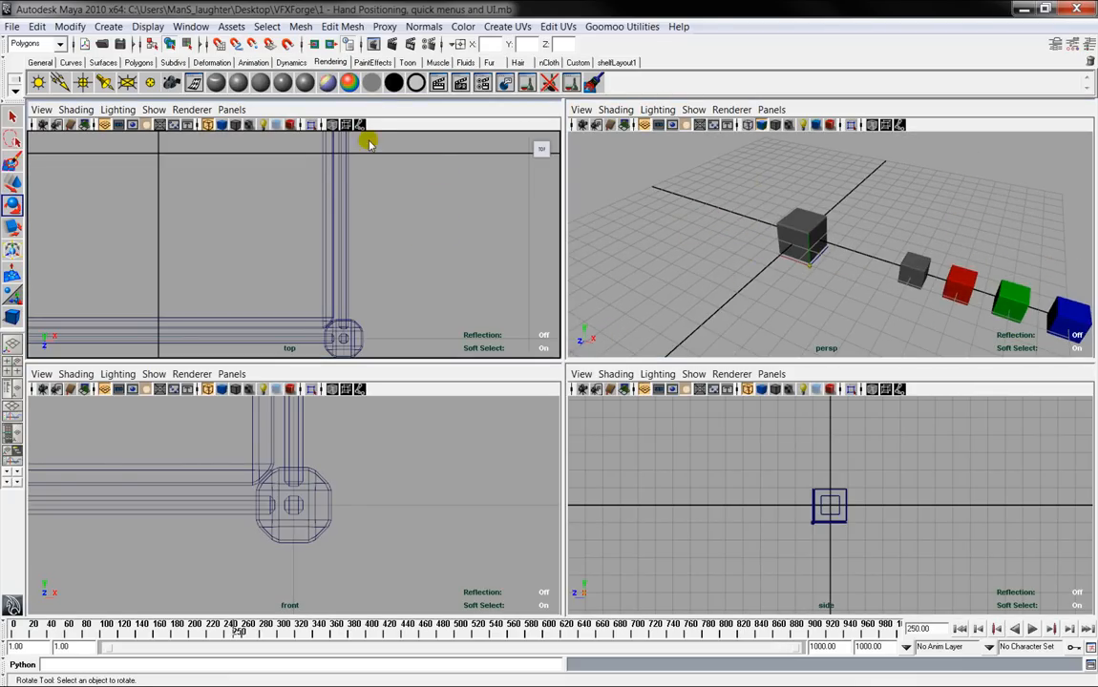
left_click(430, 458)
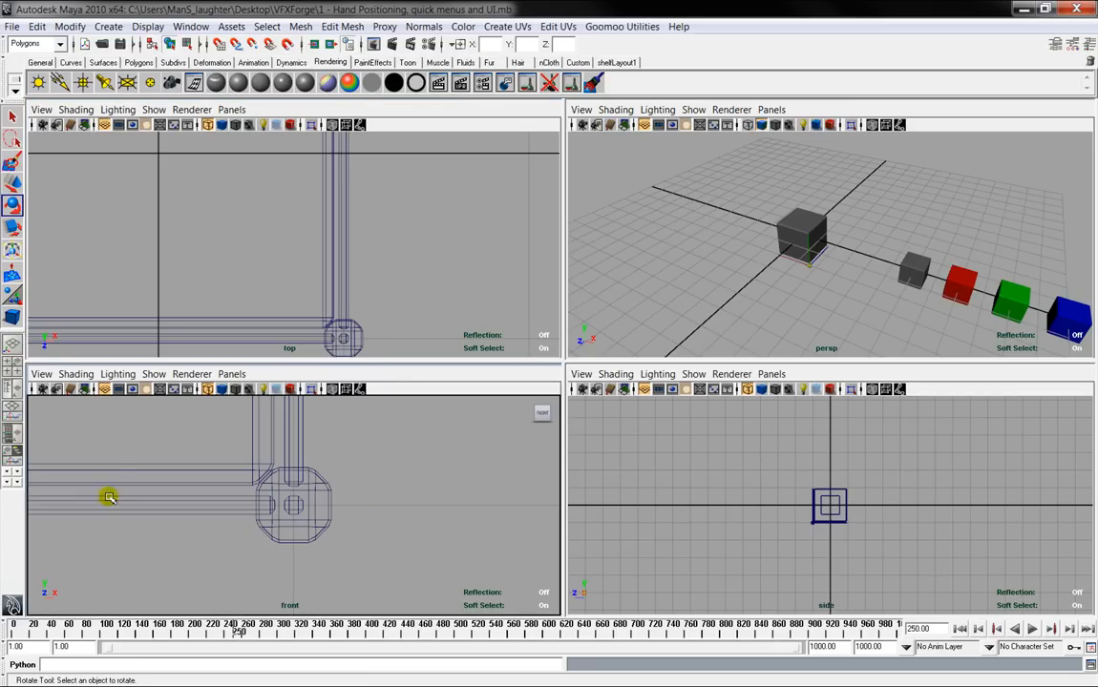
left_click(822, 424)
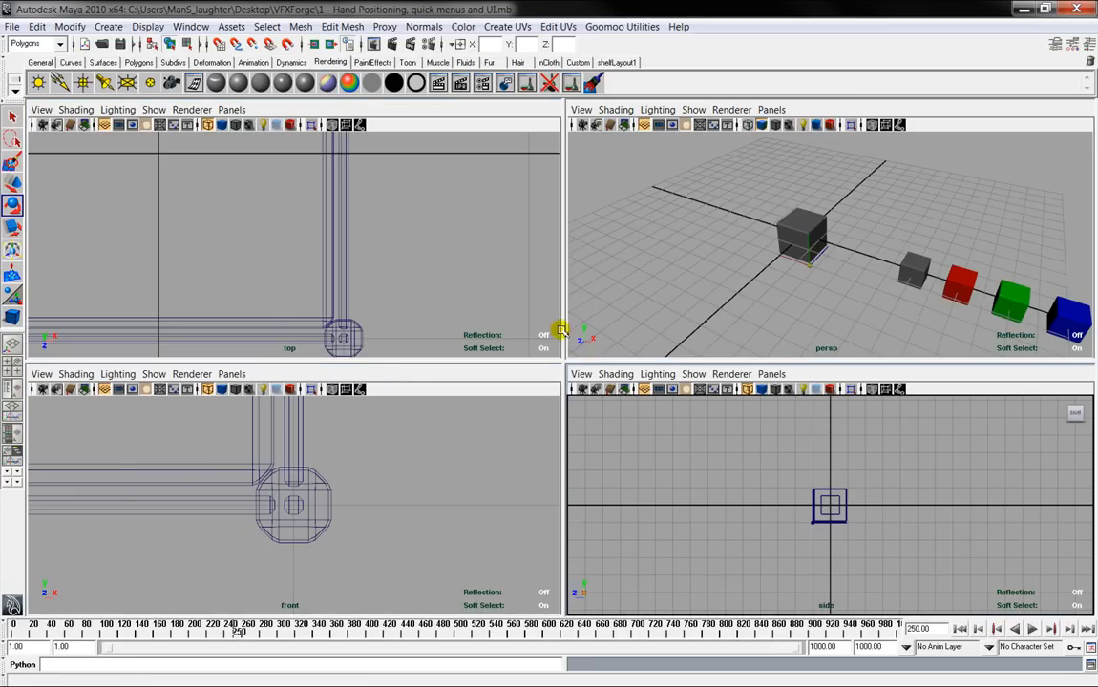
left_click(429, 240)
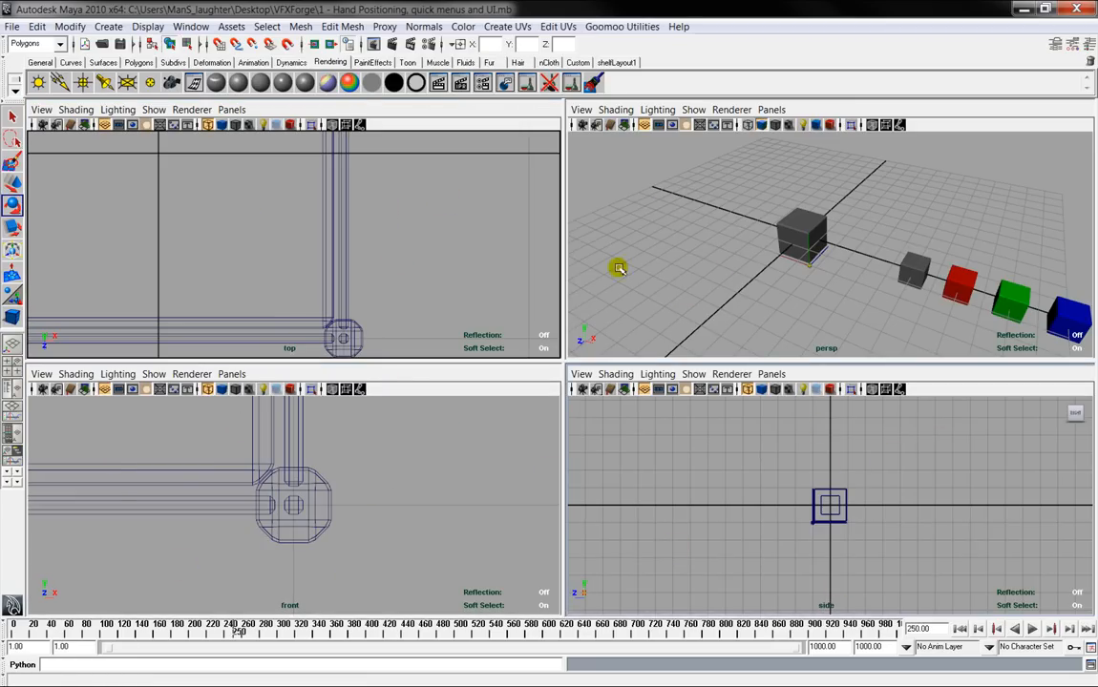
Step: Select the large dark cube and frame it in the perspective and top views
left_click(700, 200)
right_click_drag(701, 200, 767, 234, "alt")
left_click_drag(766, 234, 888, 253, "alt")
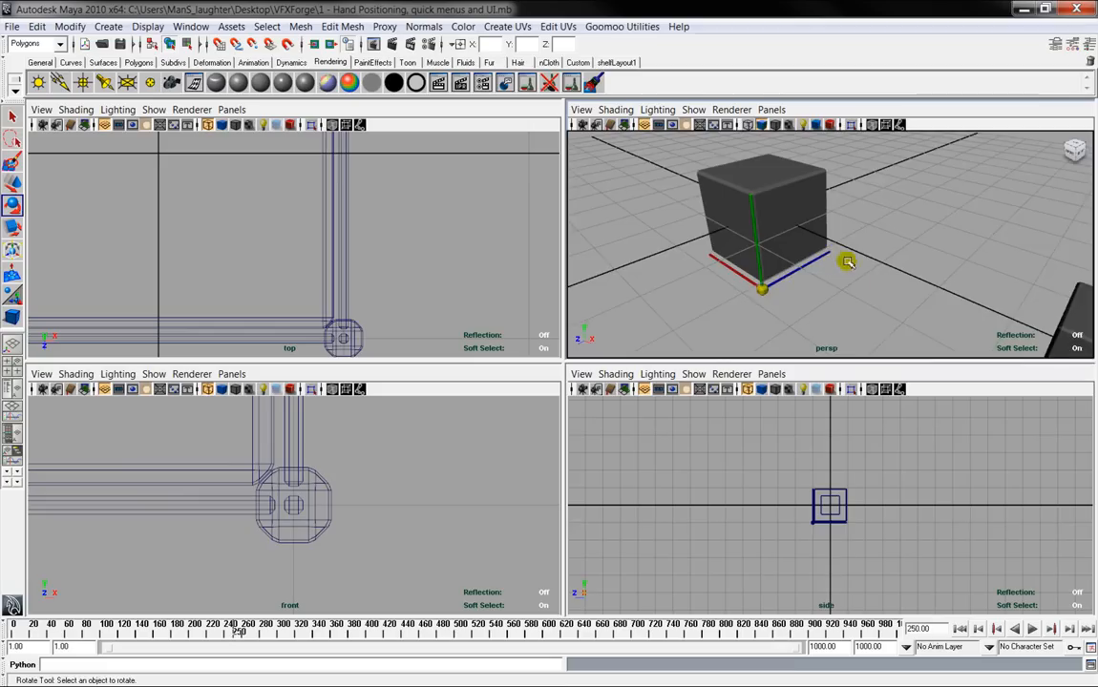
left_click(852, 219)
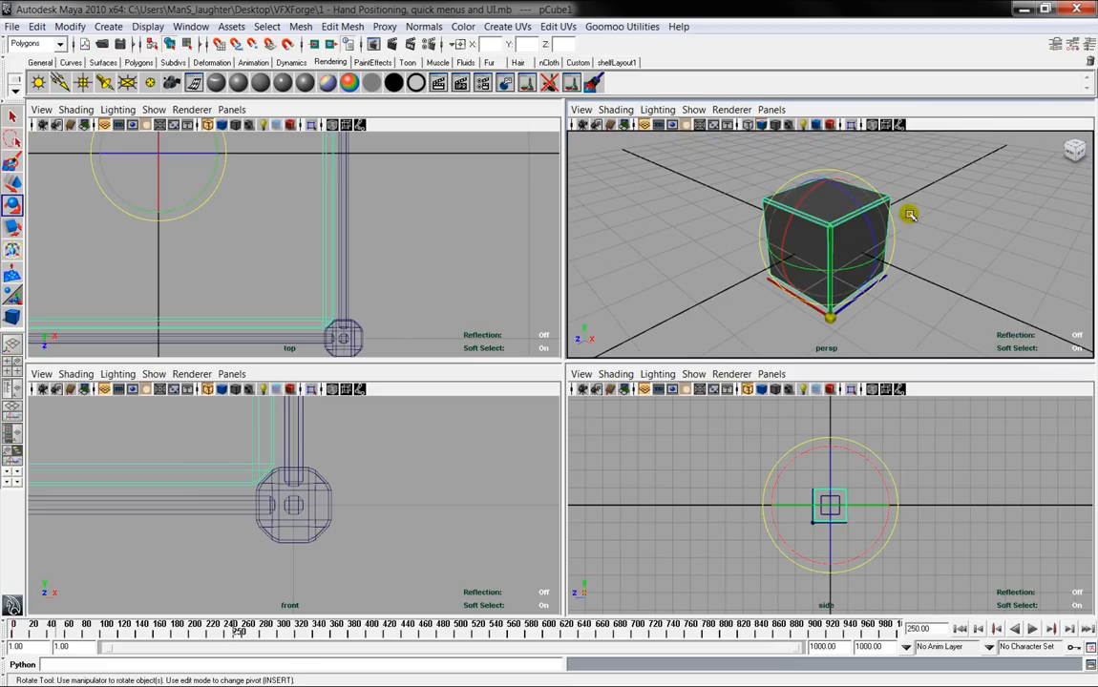
key("f")
key("f")
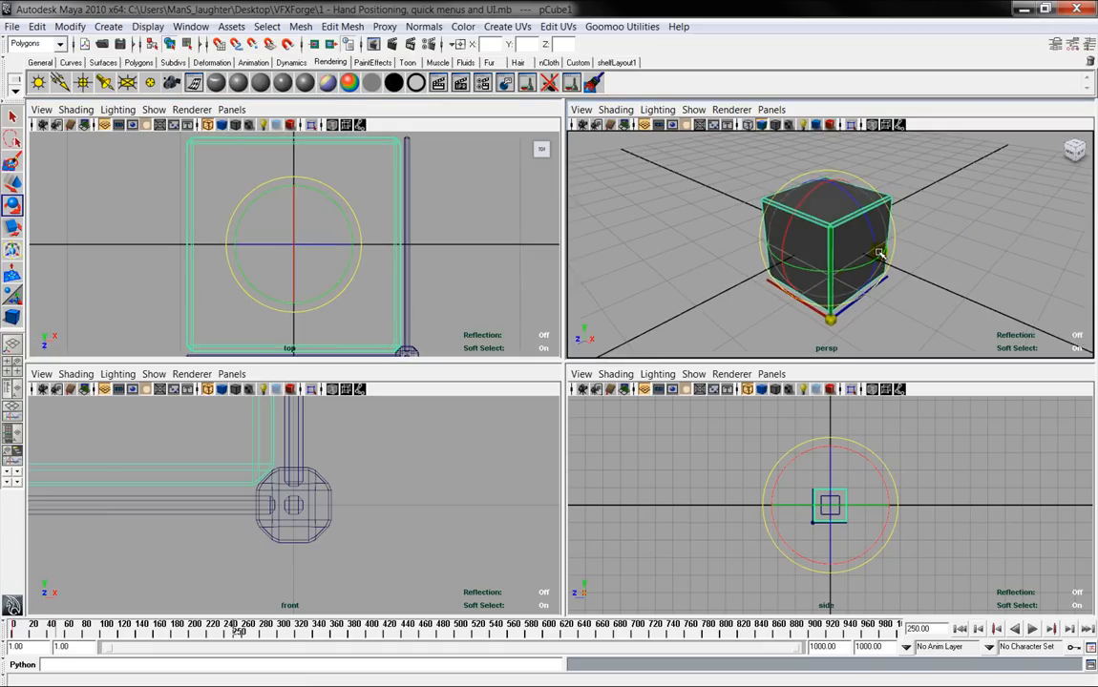
right_click_drag(986, 271, 960, 265, "alt")
left_click_drag(961, 265, 918, 268, "alt")
Step: Fit the whole selected cube, with space around it, in the top, front and side views
right_click_drag(552, 261, 476, 248, "alt")
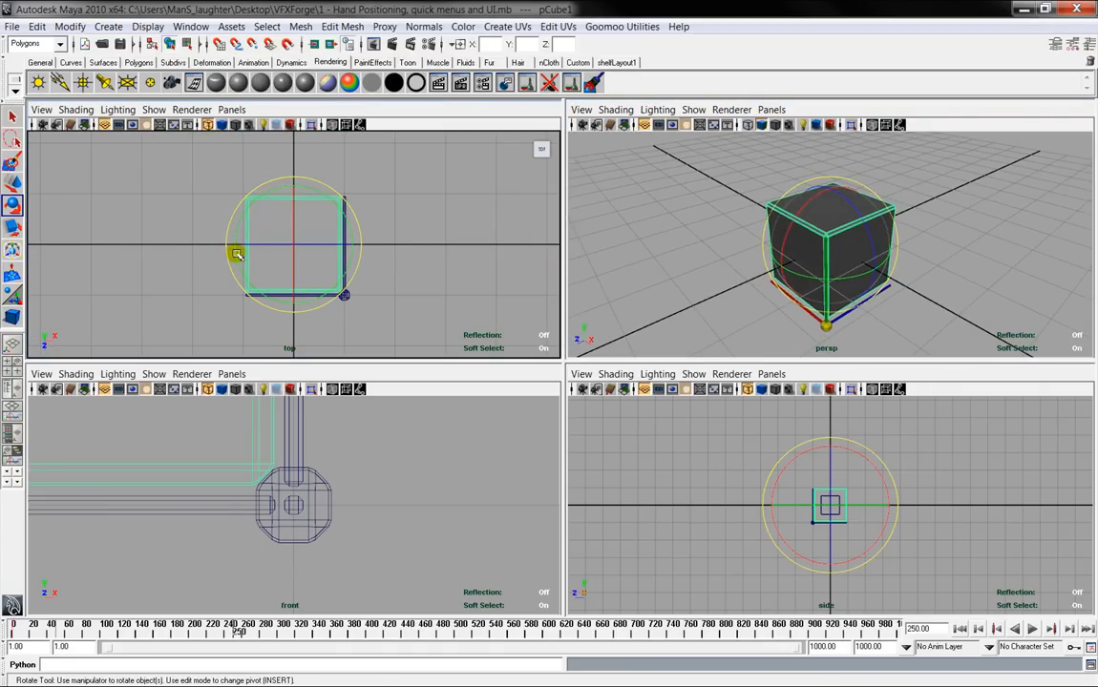
key("f")
key("f")
right_click_drag(982, 464, 885, 477, "alt")
right_click_drag(456, 468, 380, 471, "alt")
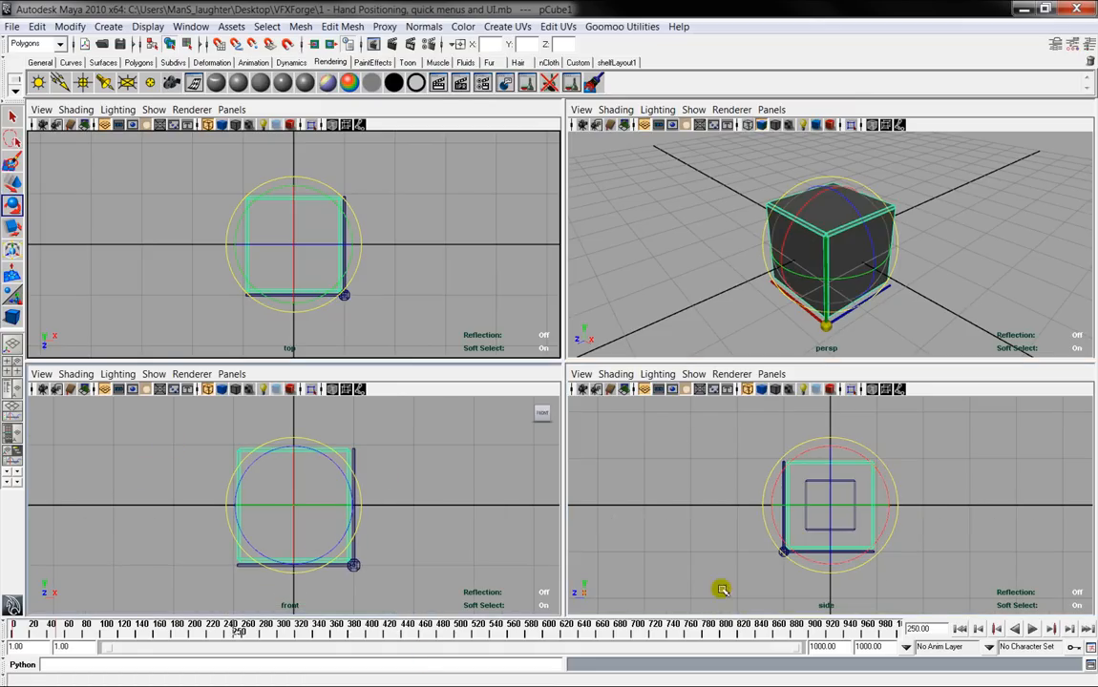
Step: Try stretching the large cube with the Scale tool along its Z axis and along its X axis, undoing each change
key("r")
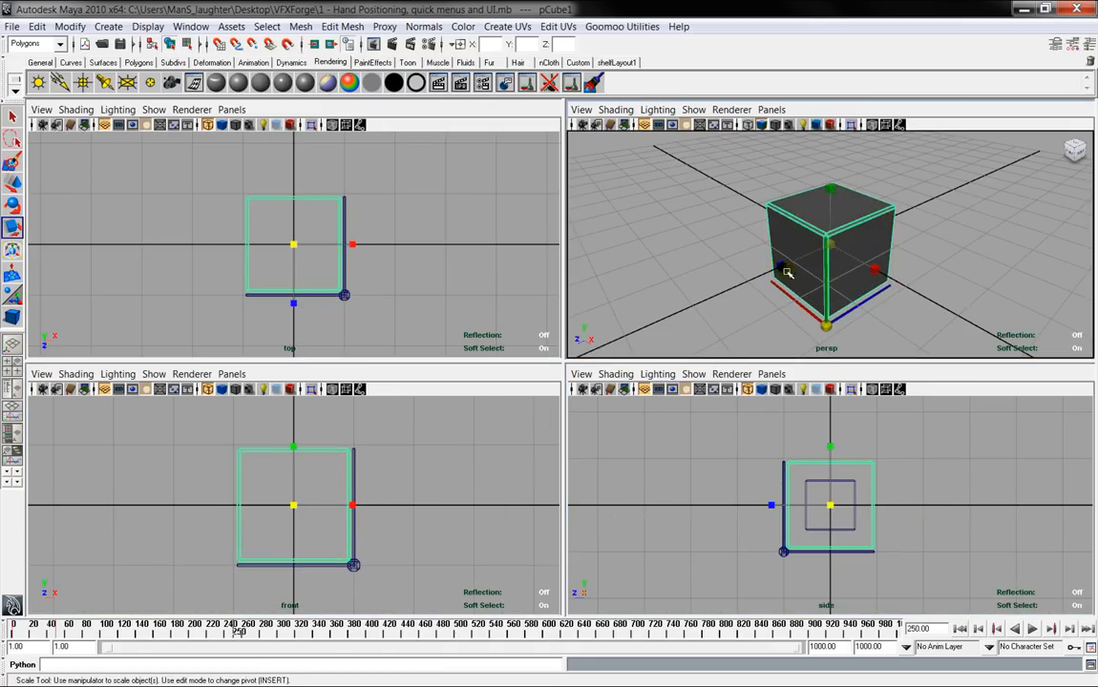
left_click_drag(780, 271, 741, 308)
left_click_drag(726, 318, 722, 320)
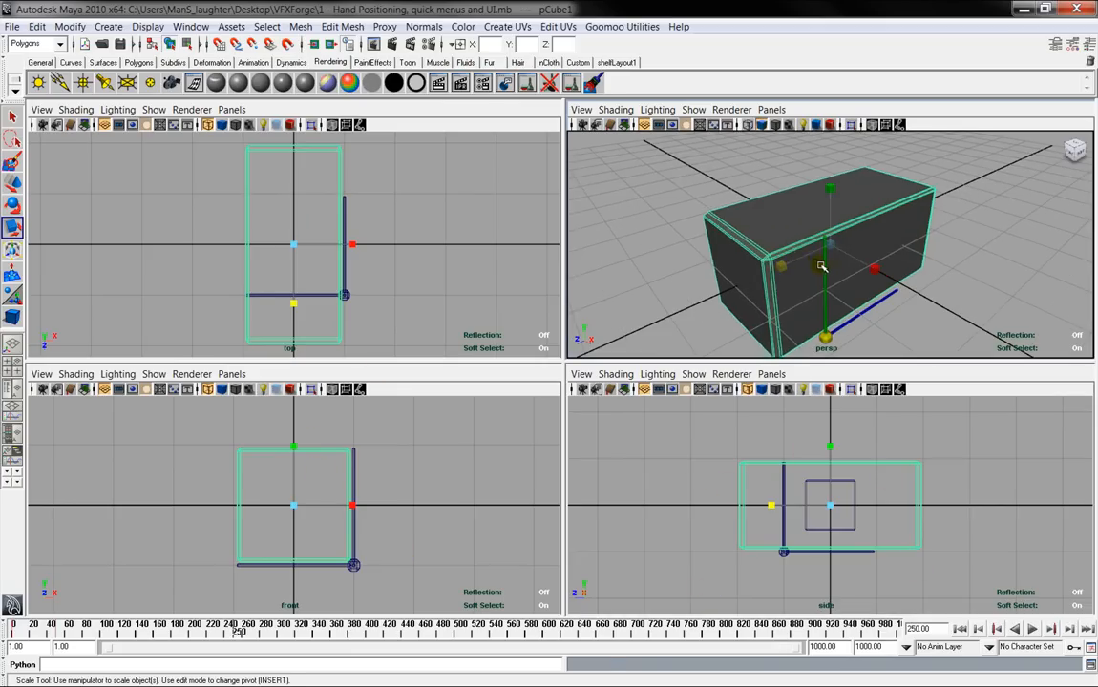
key("ctrl+z")
left_click_drag(884, 270, 941, 224)
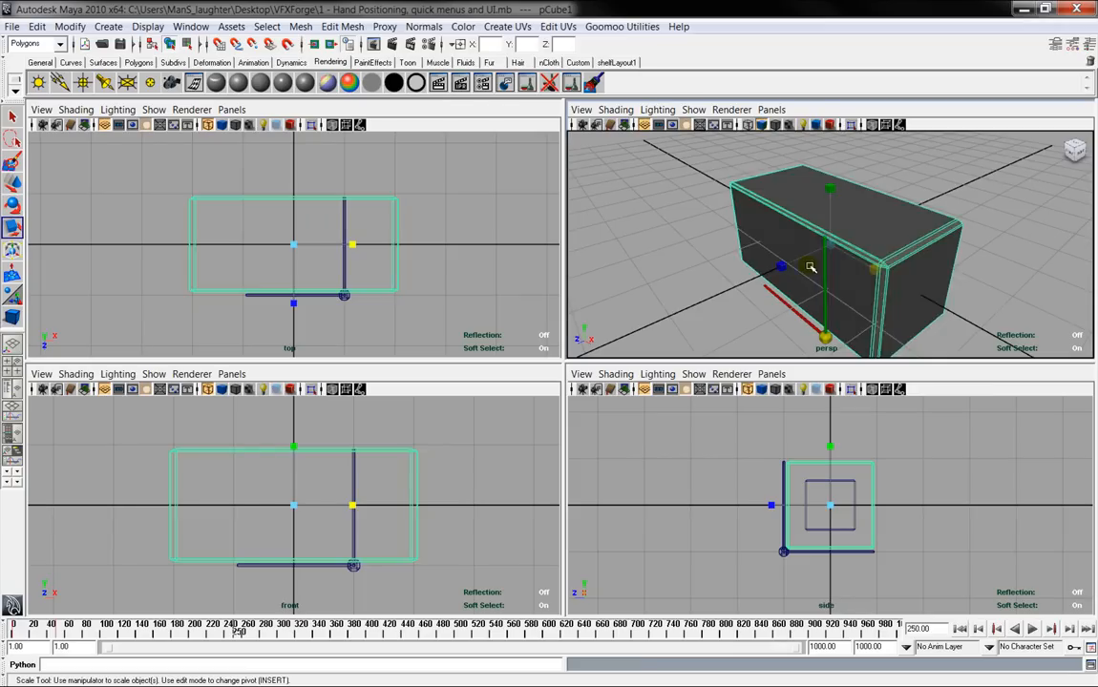
key("ctrl+z")
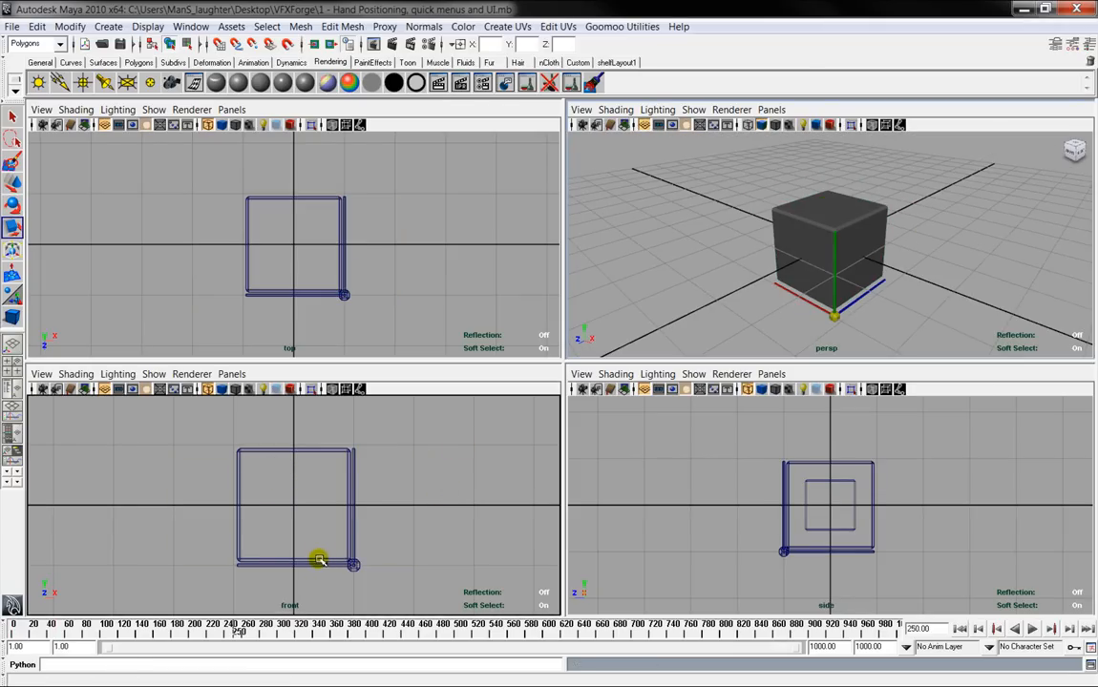
Step: Box-select the large cube and its axis bars in the front view, and clear the selection
left_click_drag(427, 422, 195, 555)
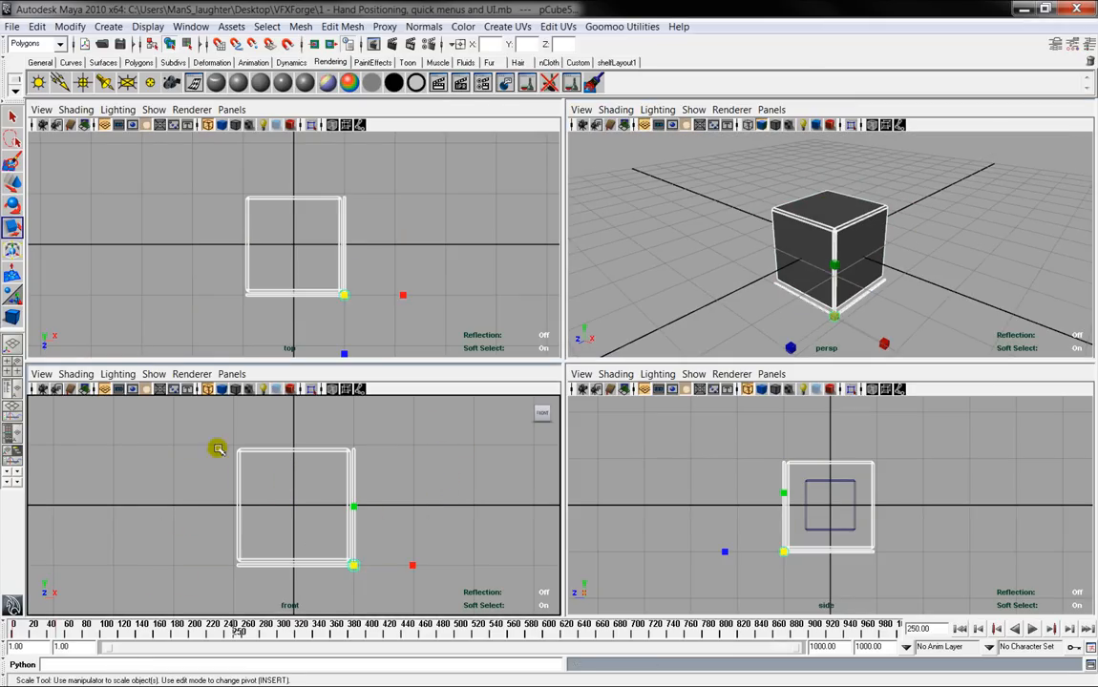
left_click(450, 475)
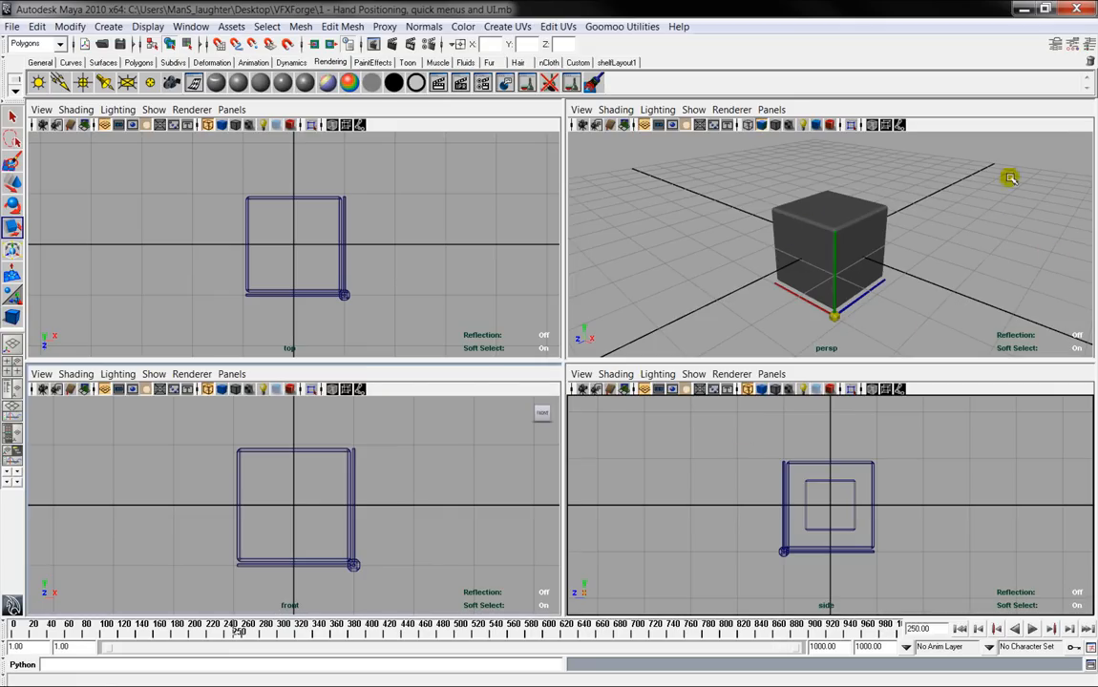
left_click(931, 210)
left_click_drag(930, 210, 907, 229, "alt")
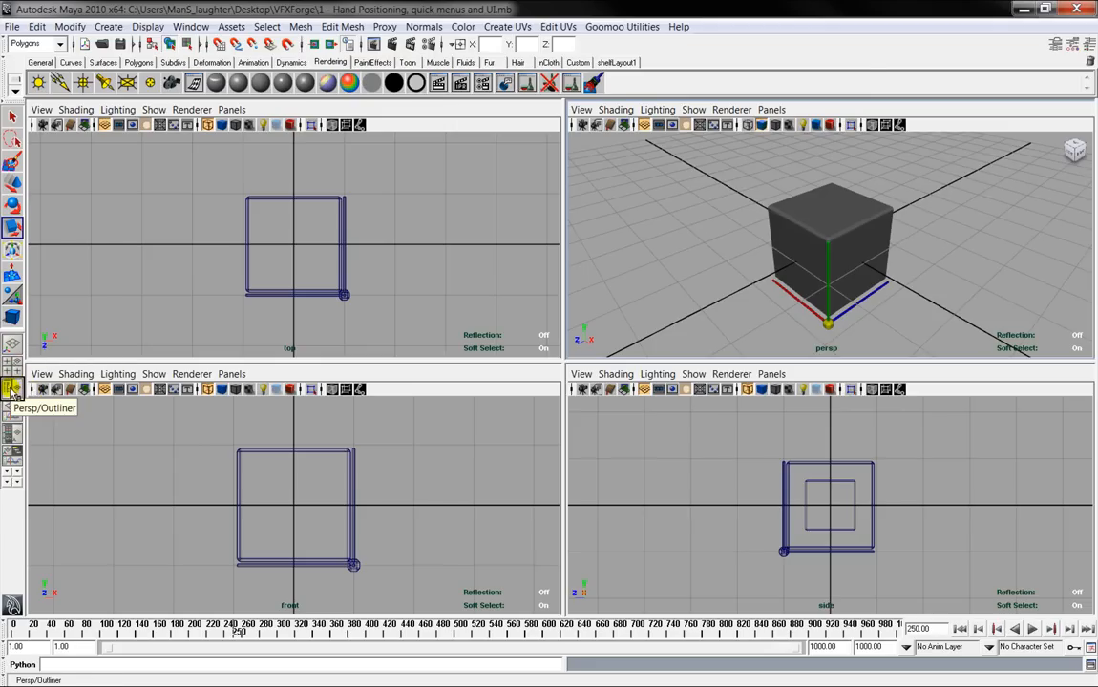
Step: Switch to the Persp/Outliner layout and examine the list of scene objects
left_click(11, 386)
left_click(135, 124)
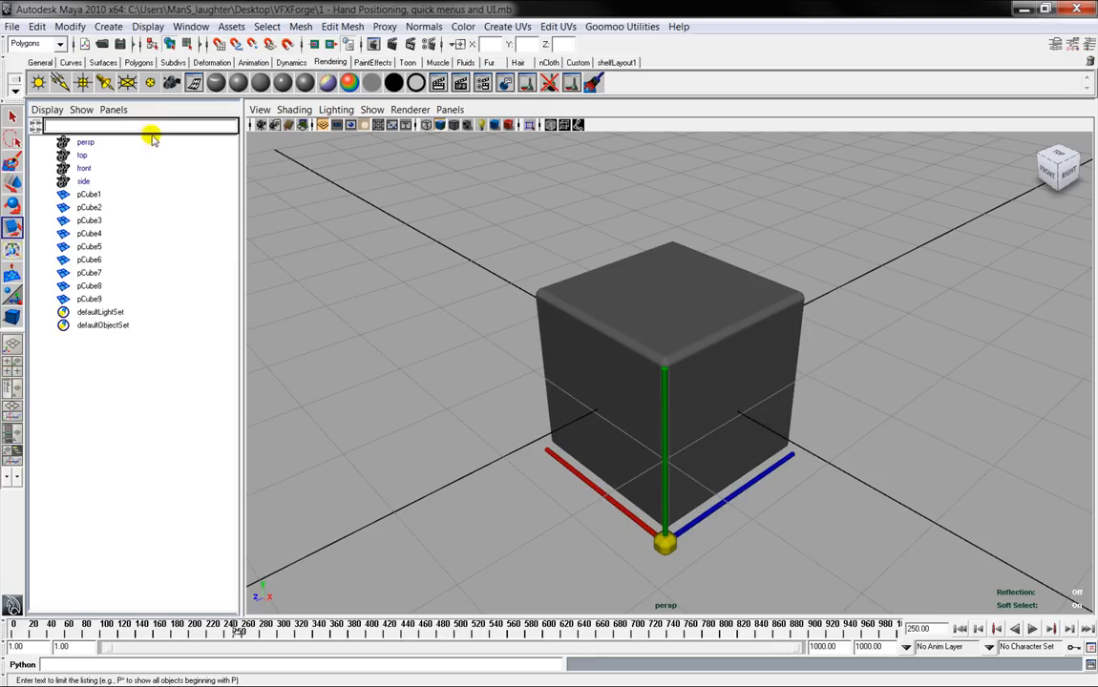
left_click(81, 369)
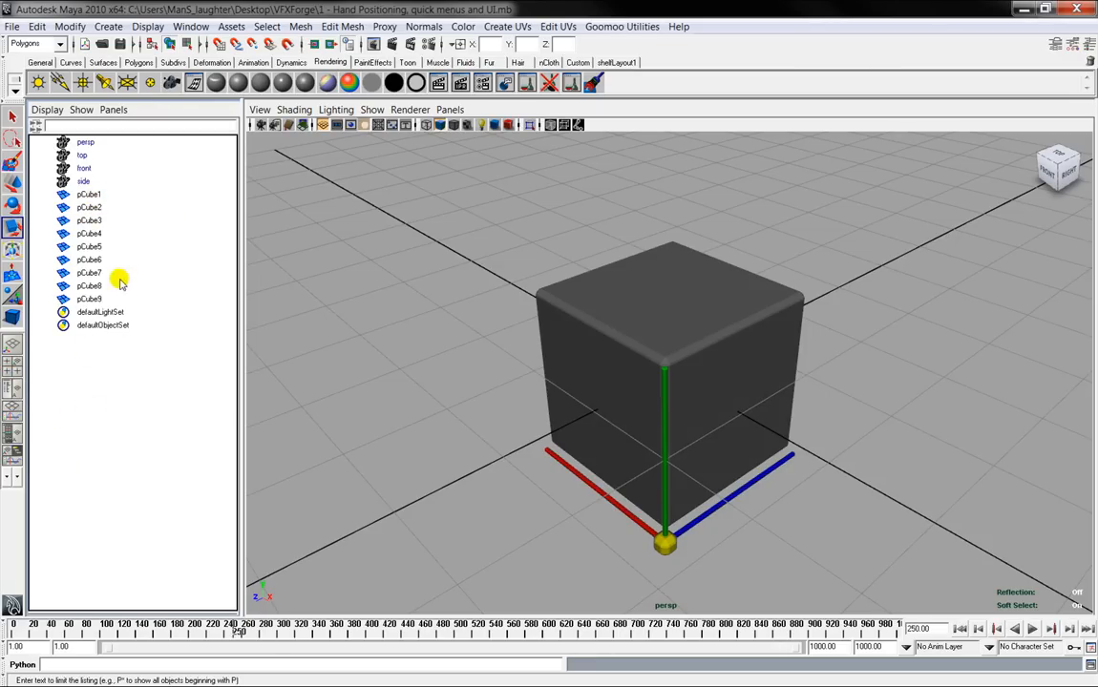
left_click(14, 388)
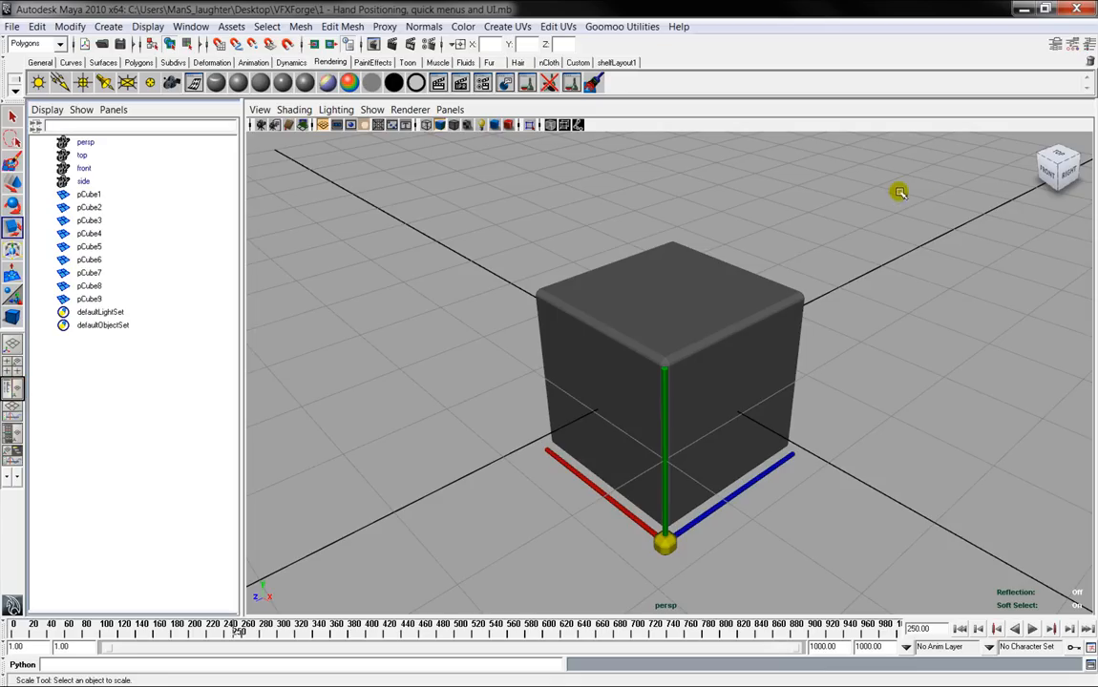
Step: Select pCube1 from the Outliner list, view it in the perspective view, and clear the selection
left_click(88, 193)
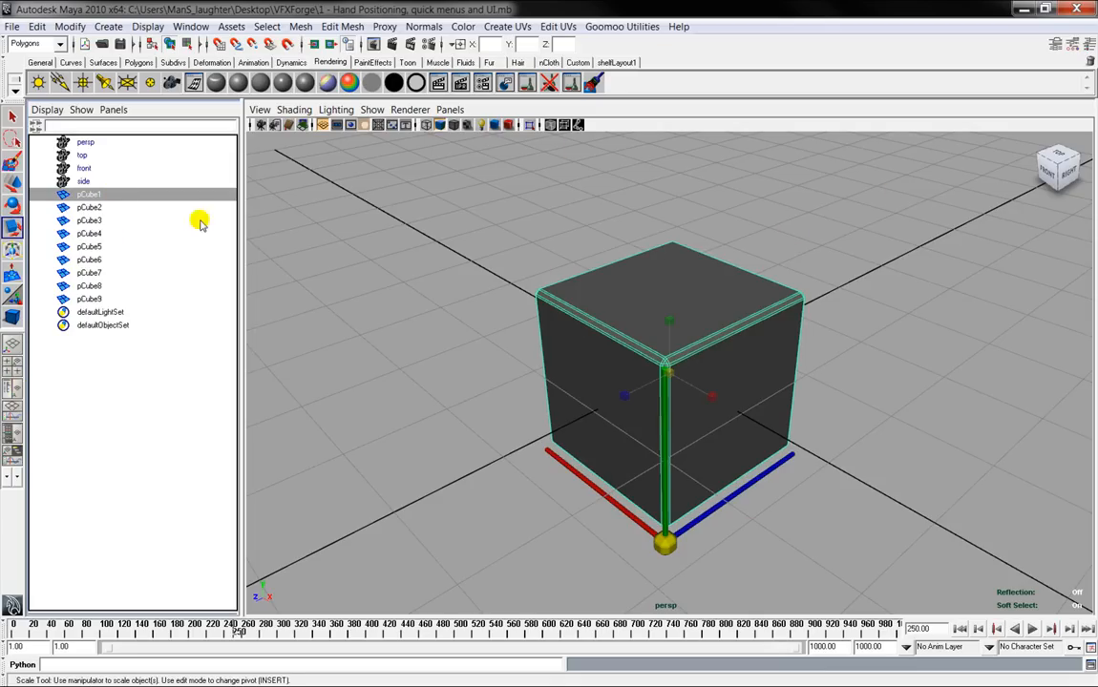
right_click_drag(837, 234, 823, 313, "alt")
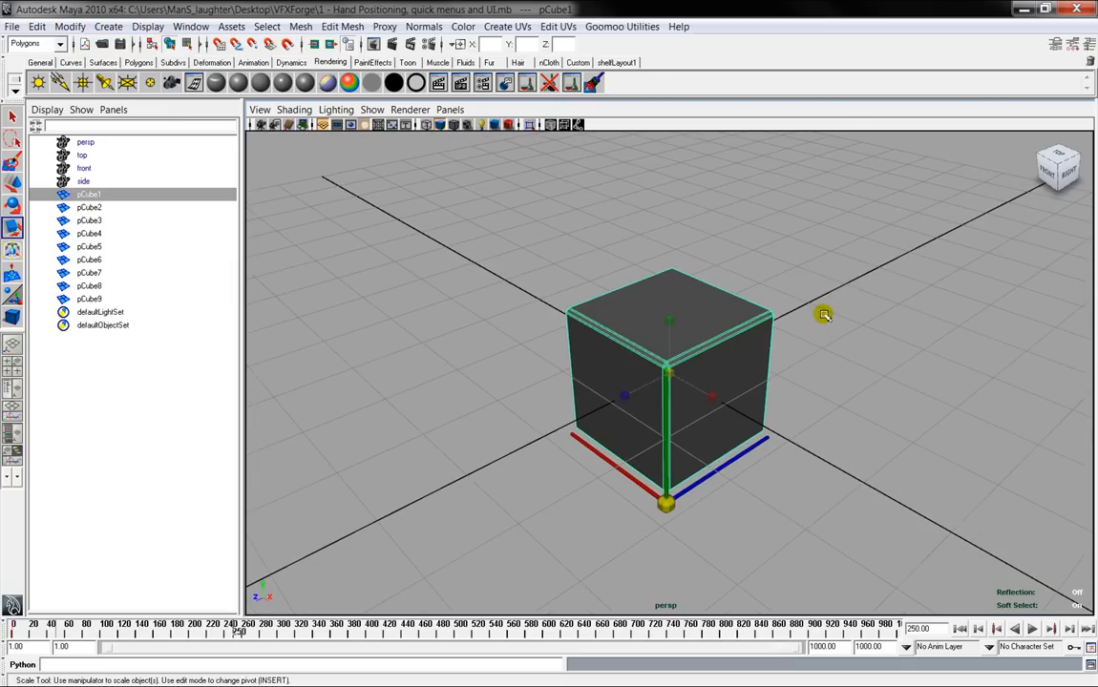
left_click(303, 294)
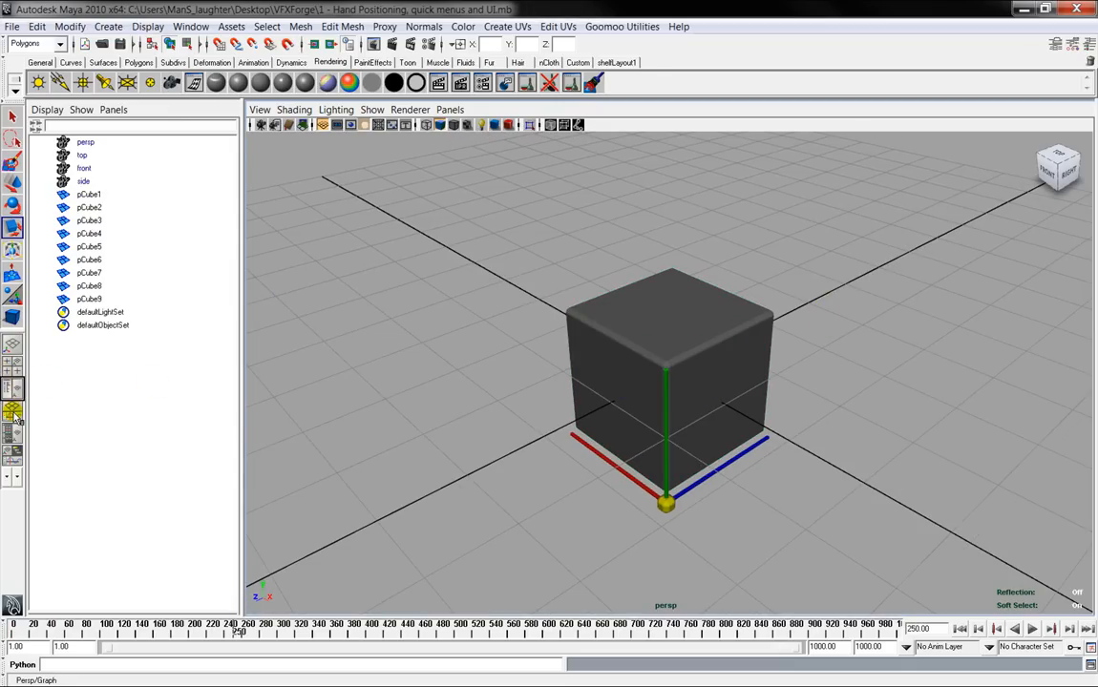
Step: Show the Persp/Graph layout with the Graph Editor, followed by the layout pairing Hypershade with the perspective view
left_click(13, 414)
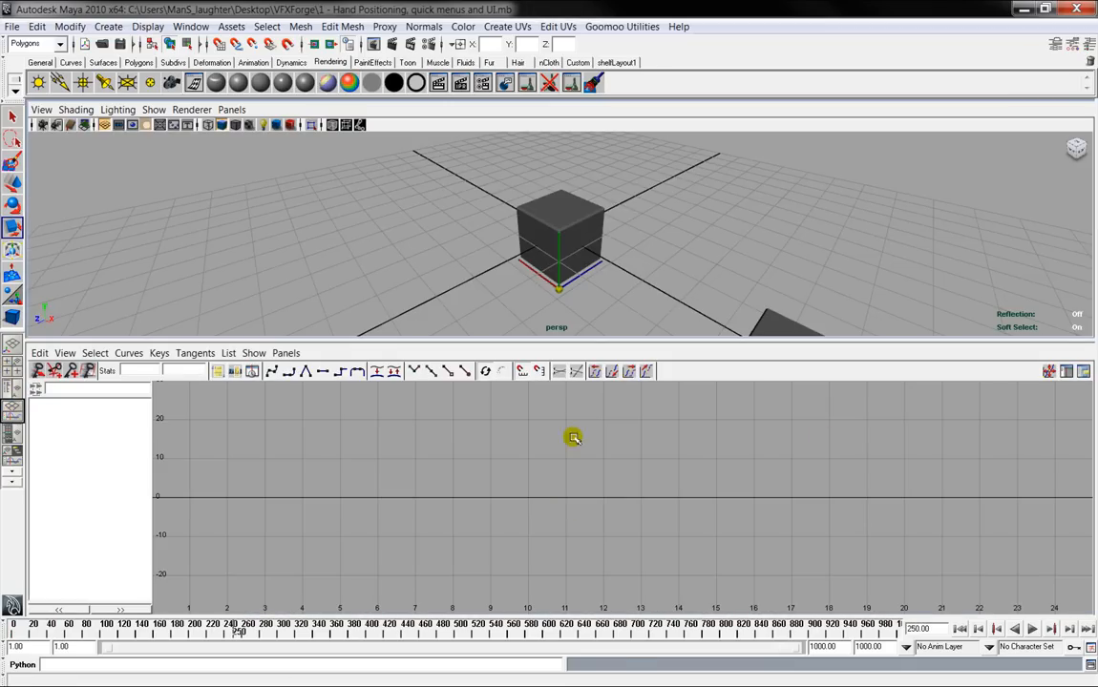
left_click(318, 498)
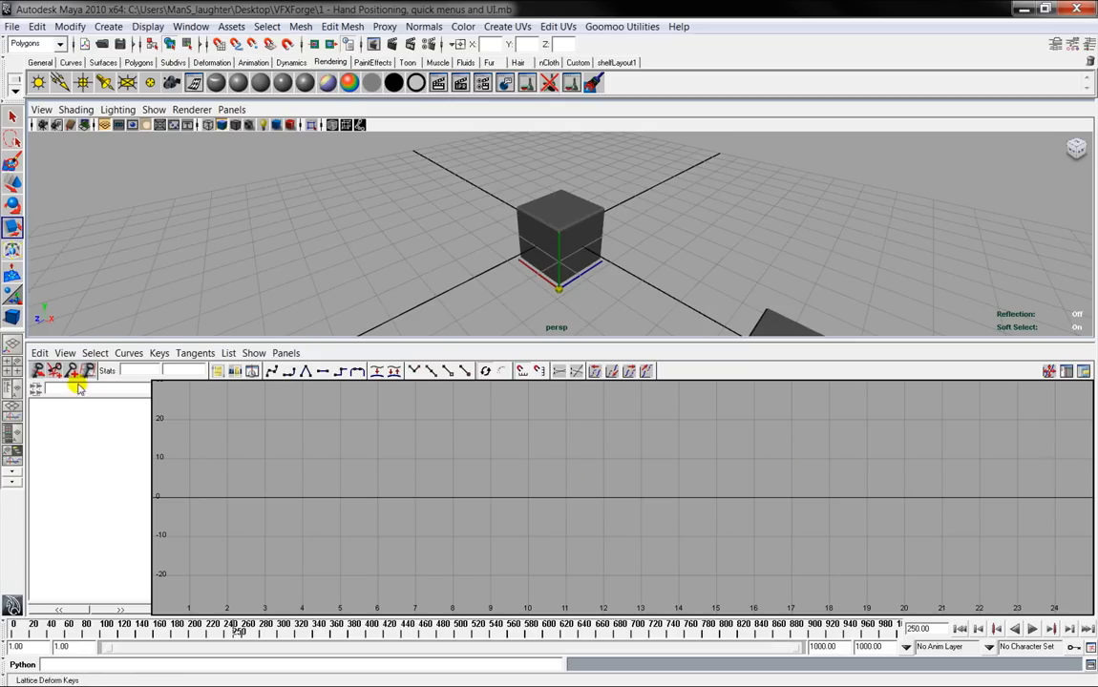
left_click(15, 434)
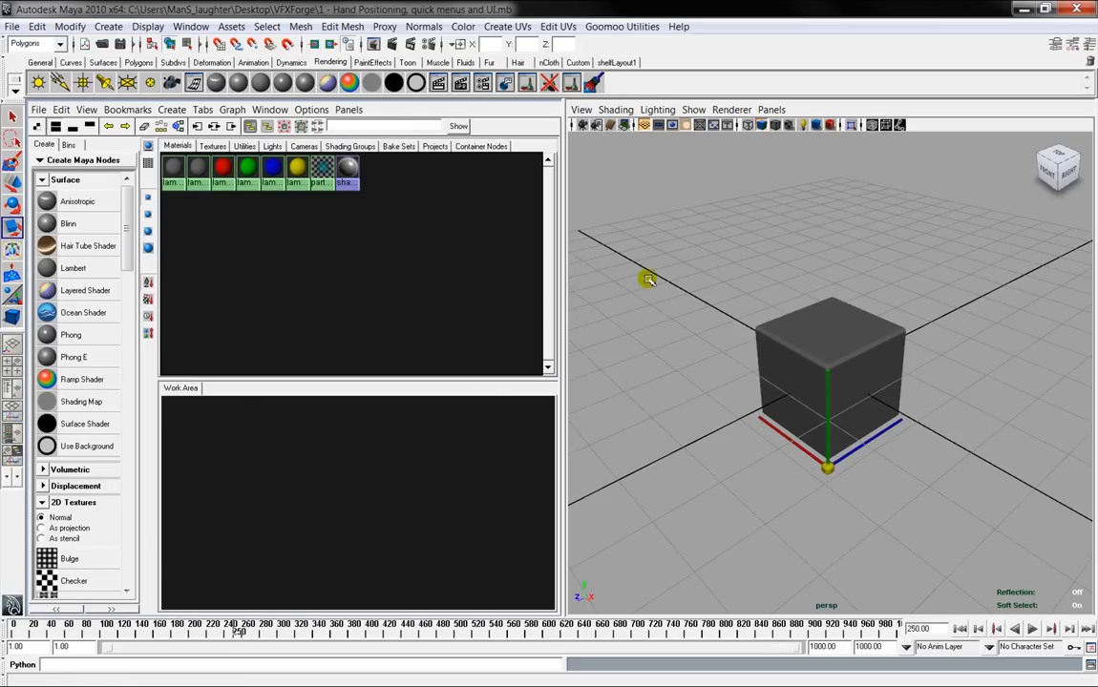
Step: Show the layout combining perspective, Hypergraph and Graph Editor, maximize the perspective view, and return to the four-view layout
left_click(12, 455)
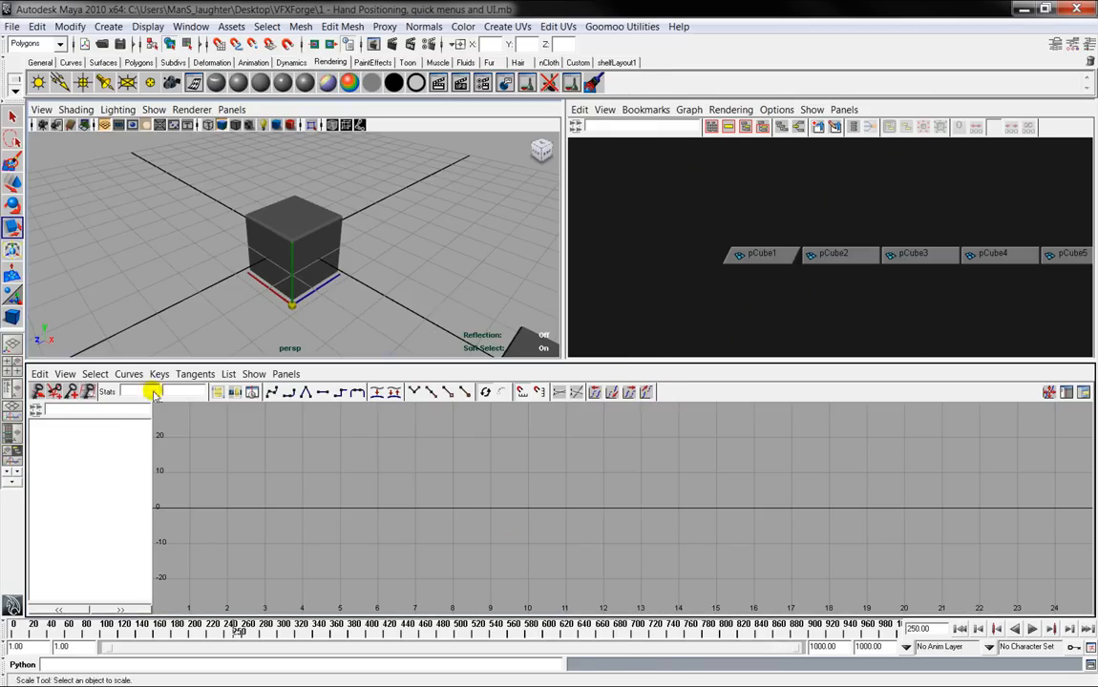
right_click_drag(875, 192, 884, 212, "alt")
middle_click_drag(808, 222, 735, 221, "alt")
key("space")
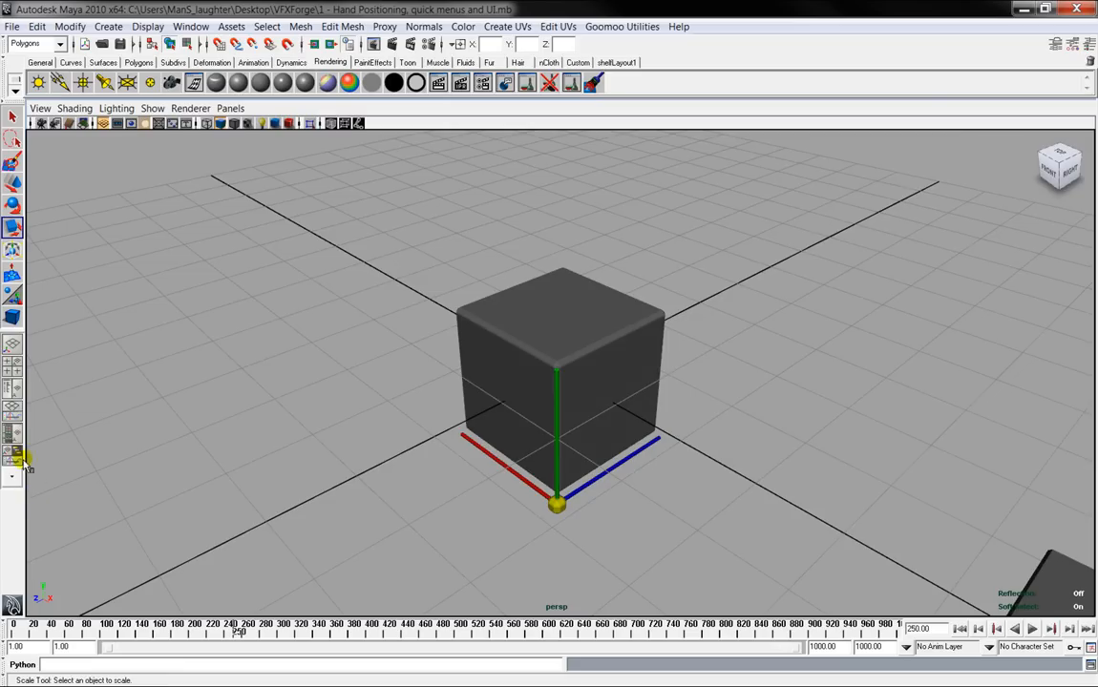
left_click(14, 342)
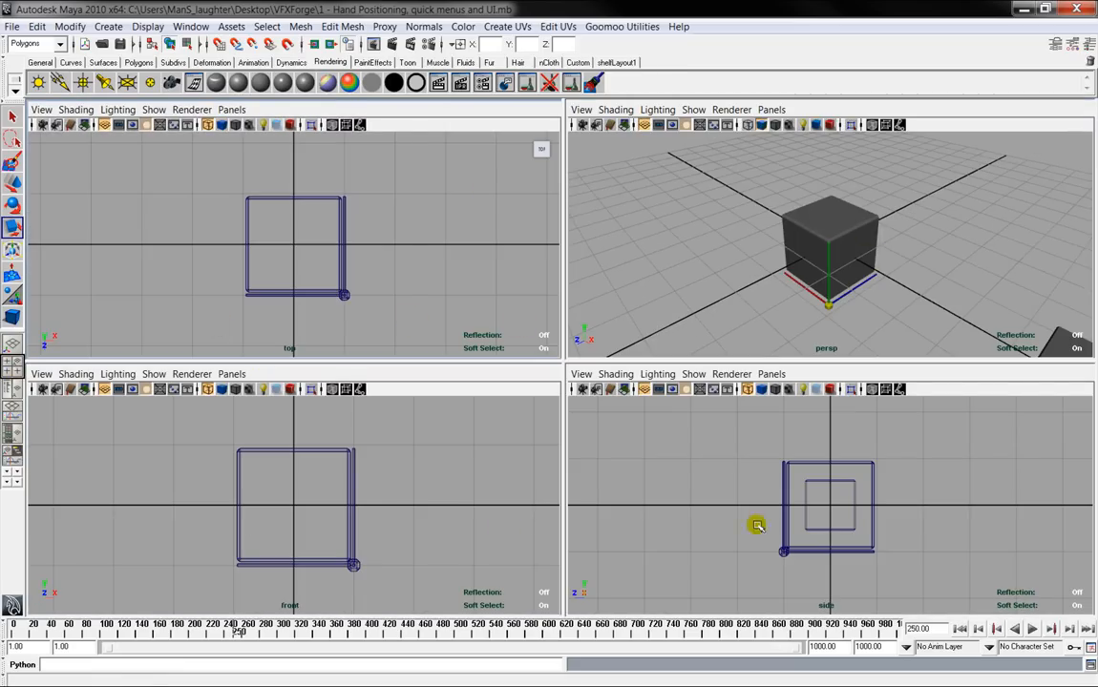
Step: Replace the top view in the four-view layout with the Hypershade
right_click(8, 474)
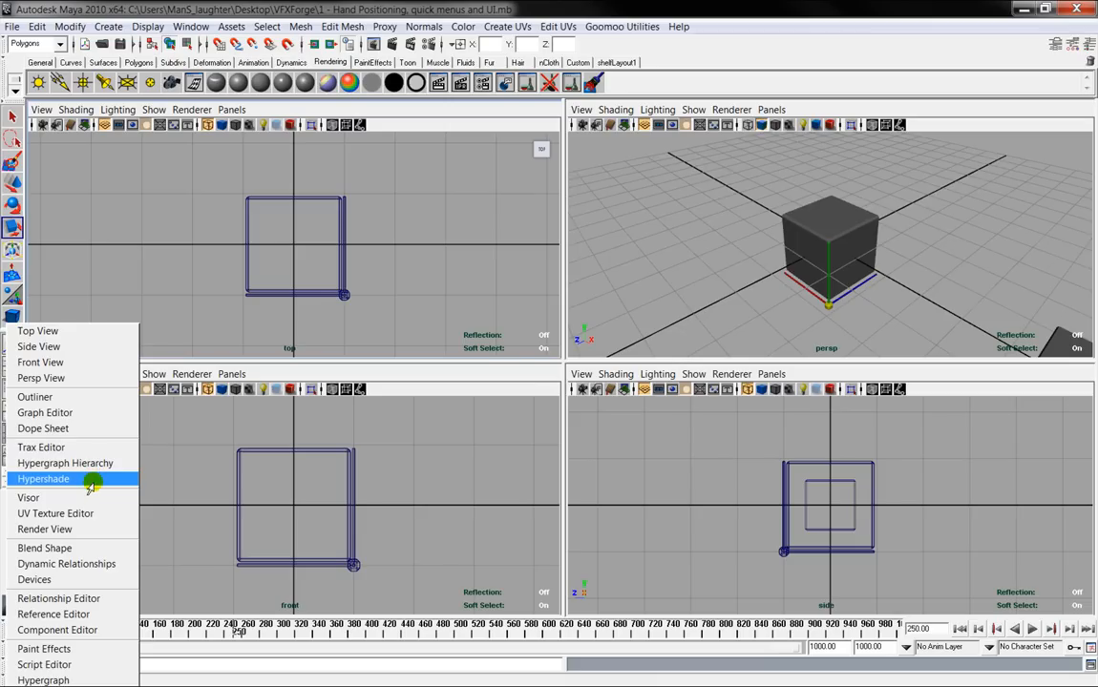
left_click(198, 494)
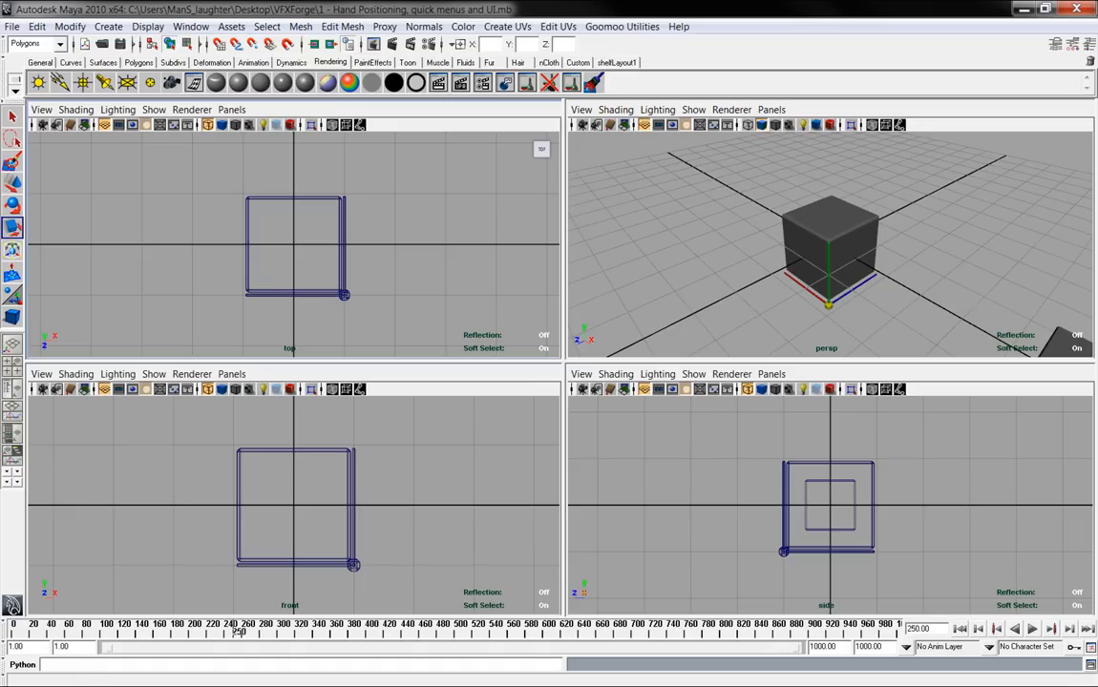
right_click(10, 472)
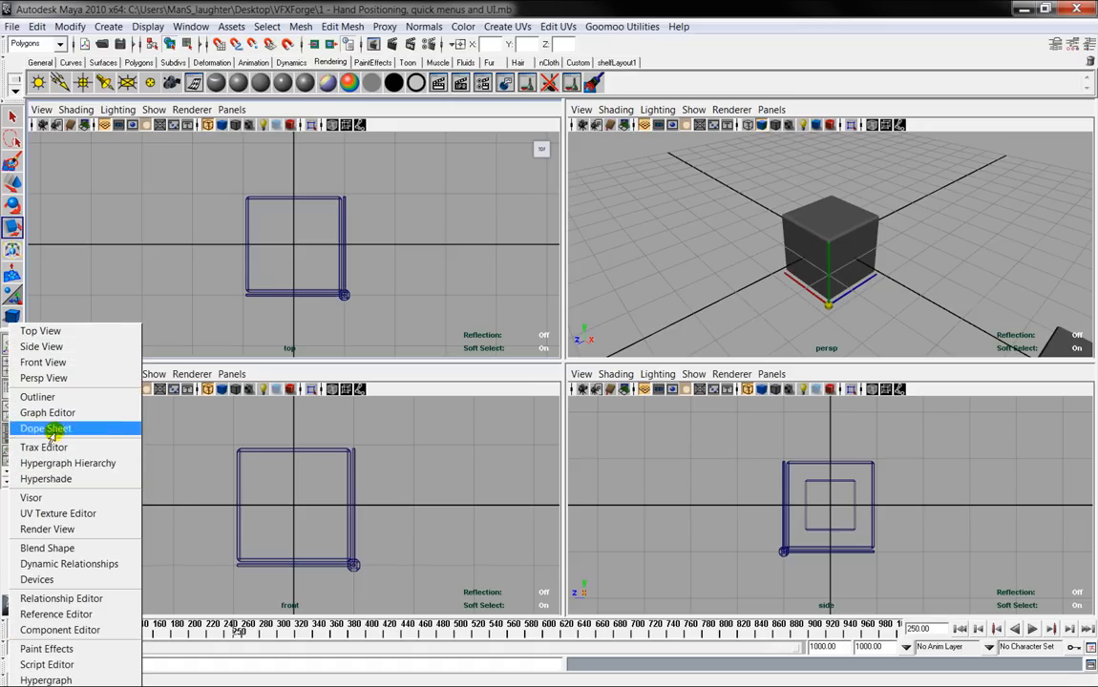
left_click(57, 479)
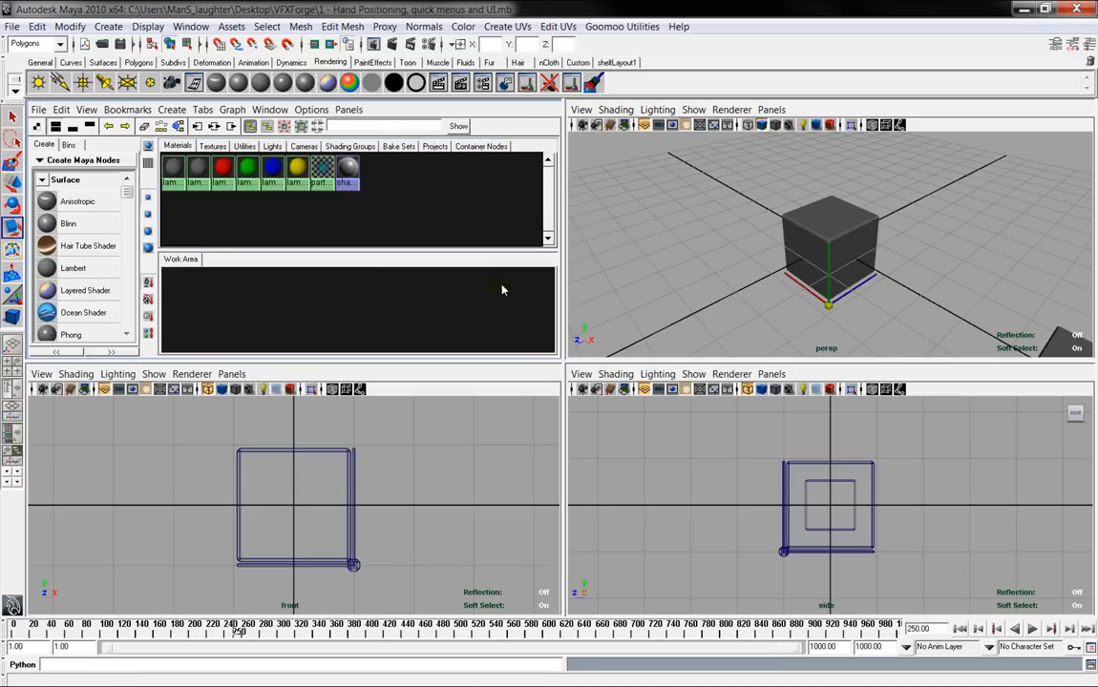
left_click(350, 109)
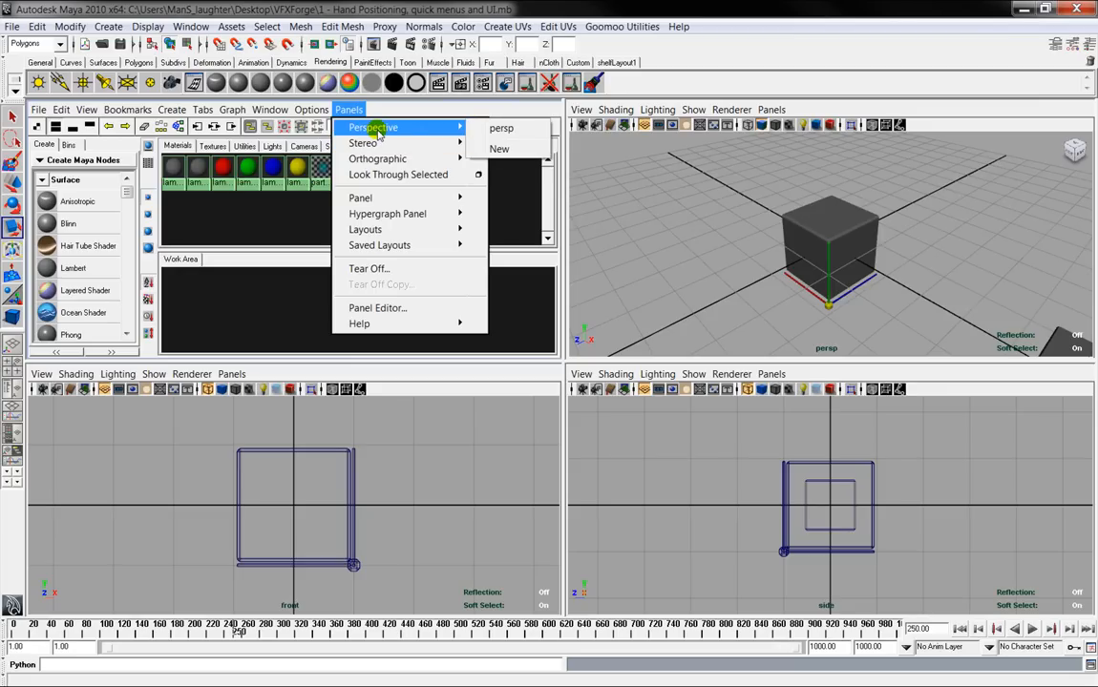
mouse_move(375, 214)
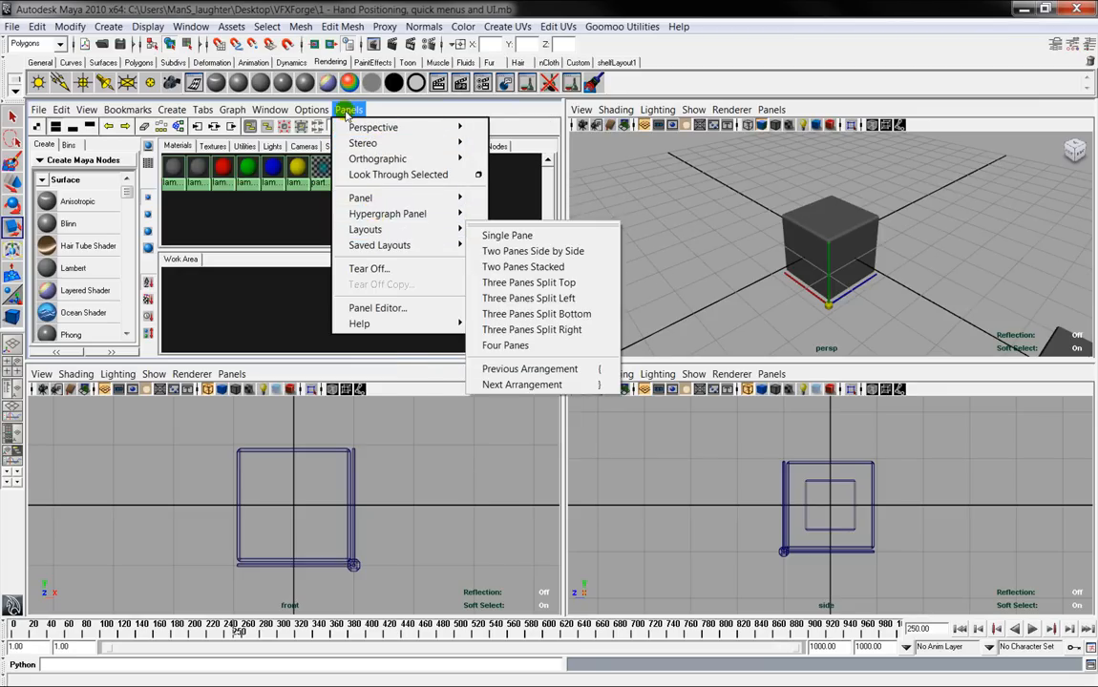
left_click(372, 113)
left_click(346, 112)
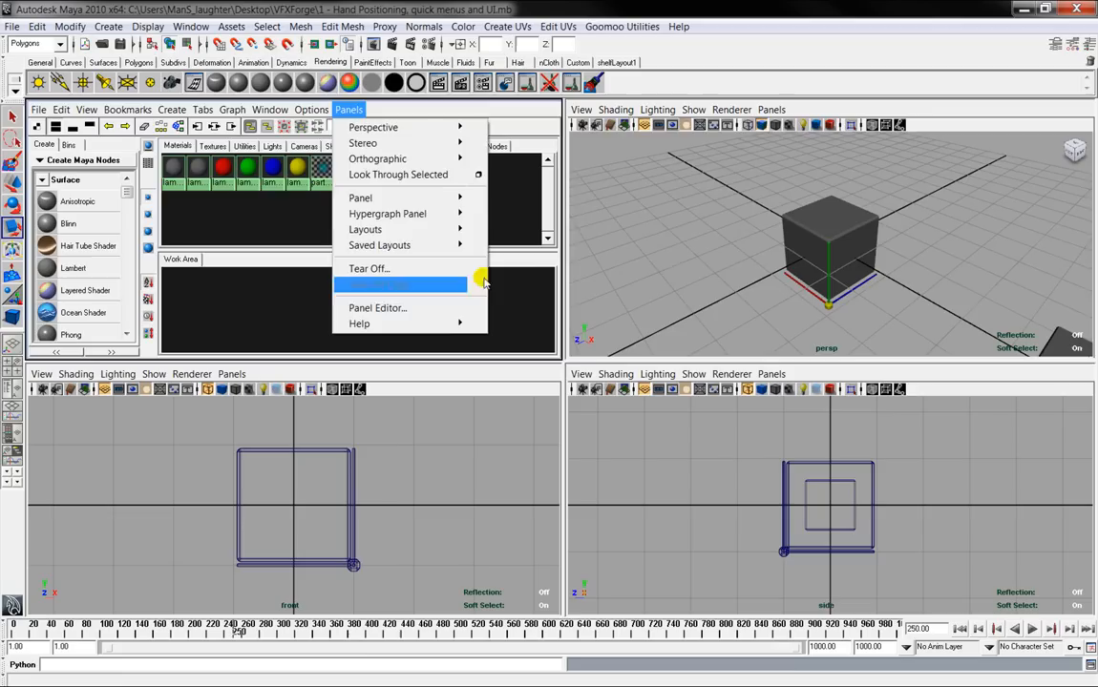
left_click(673, 262)
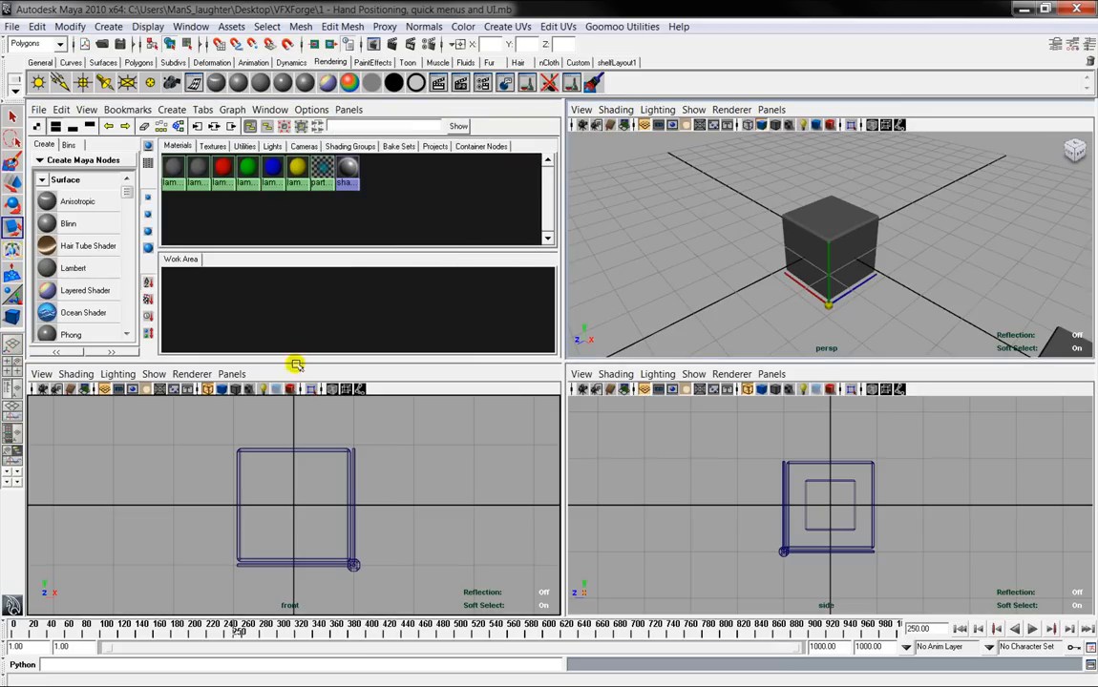
Step: Select the small grey cube beside the red cube in the perspective view with the Scale tool active
key("r")
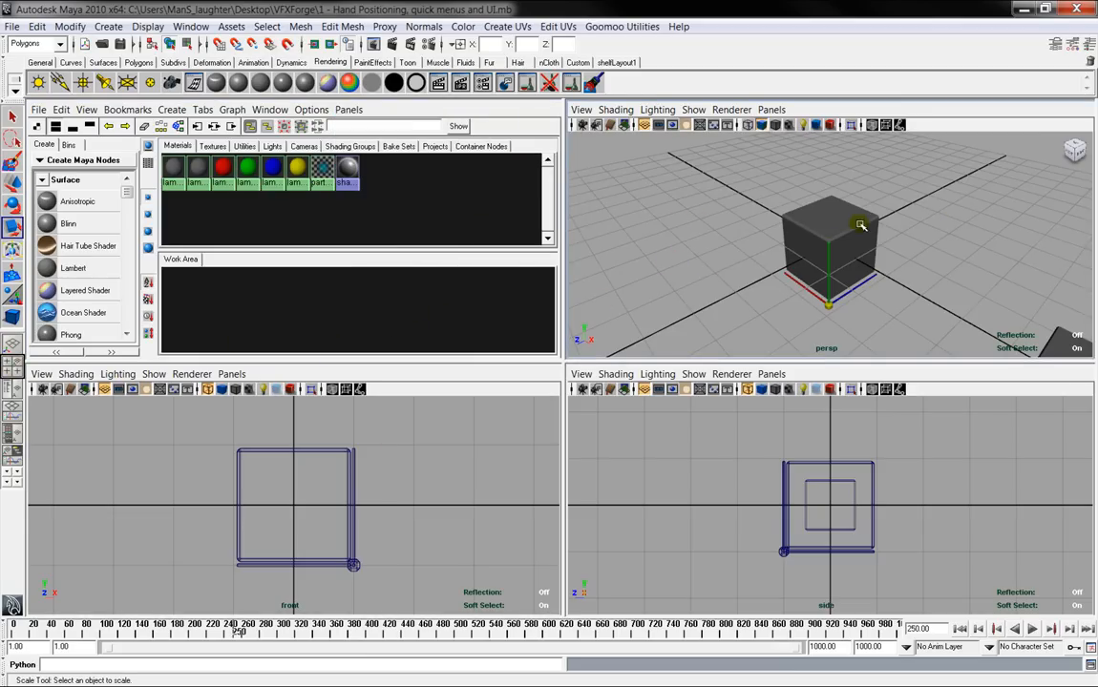
middle_click_drag(967, 224, 785, 175, "alt")
left_click_drag(787, 176, 846, 211, "alt")
left_click(804, 246)
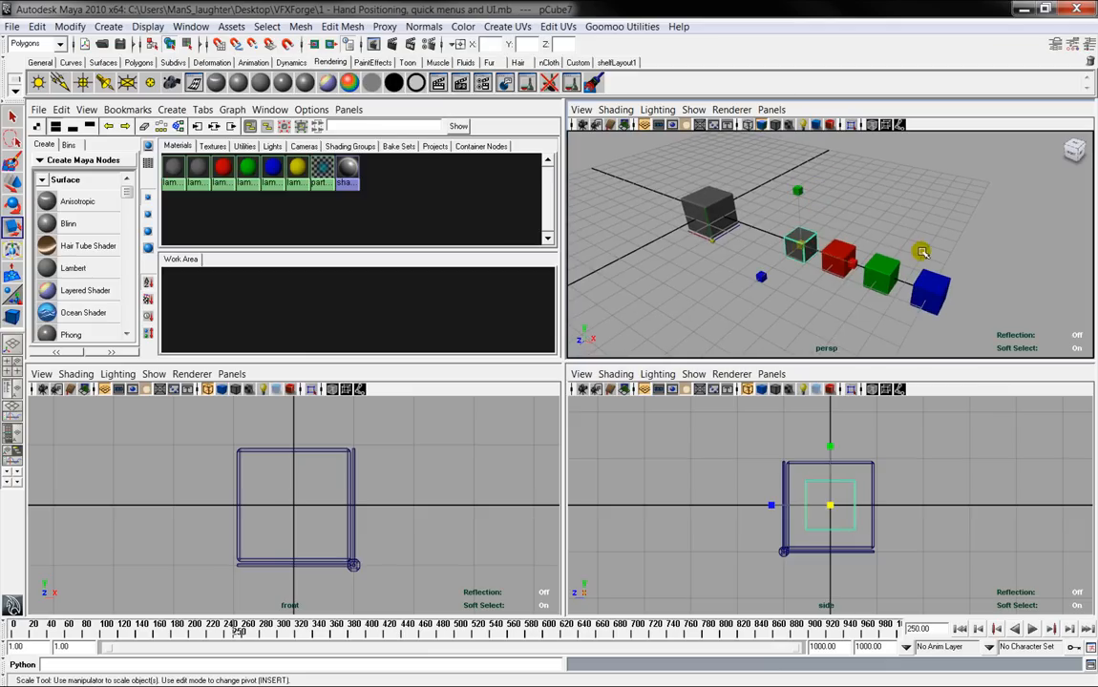
middle_click_drag(896, 226, 865, 206, "alt")
right_click_drag(865, 206, 909, 206, "alt")
middle_click_drag(926, 220, 934, 226, "alt")
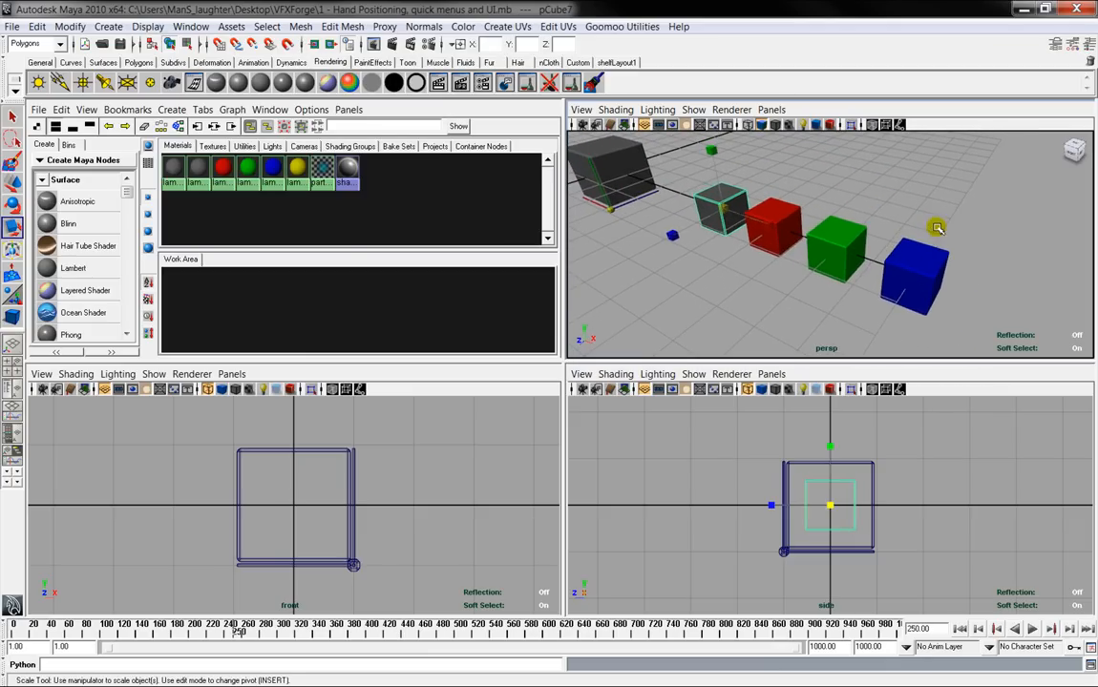
Step: Clear the selection and pick the small grey cube again in the perspective view with the Select tool active
left_click(865, 198)
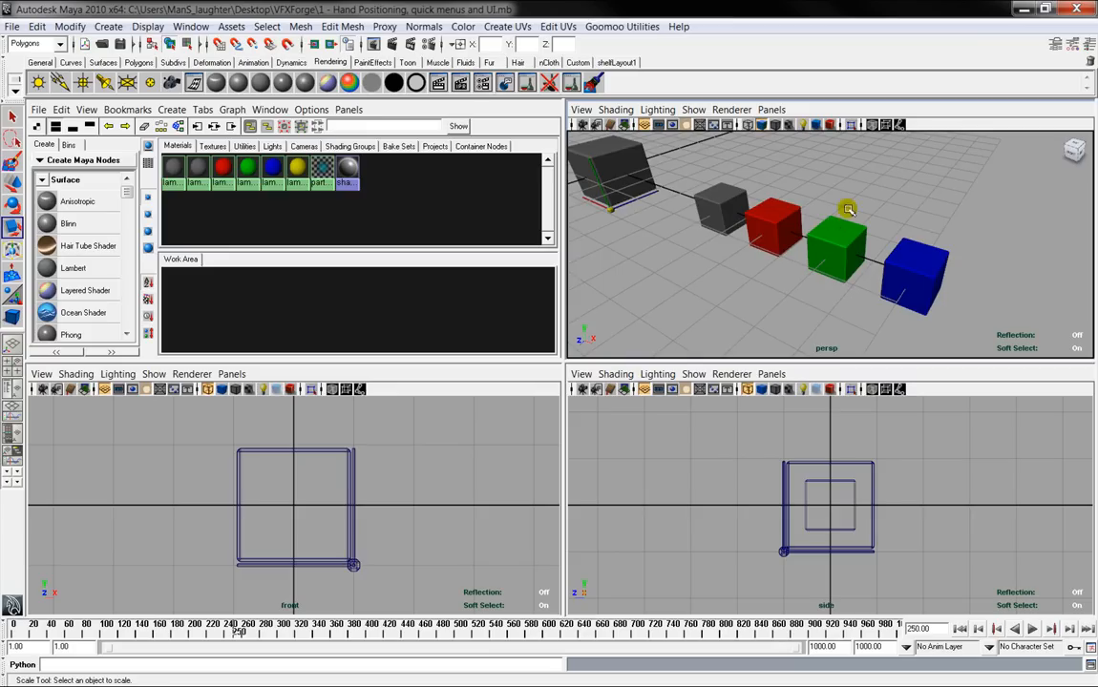
left_click(716, 198)
key("q")
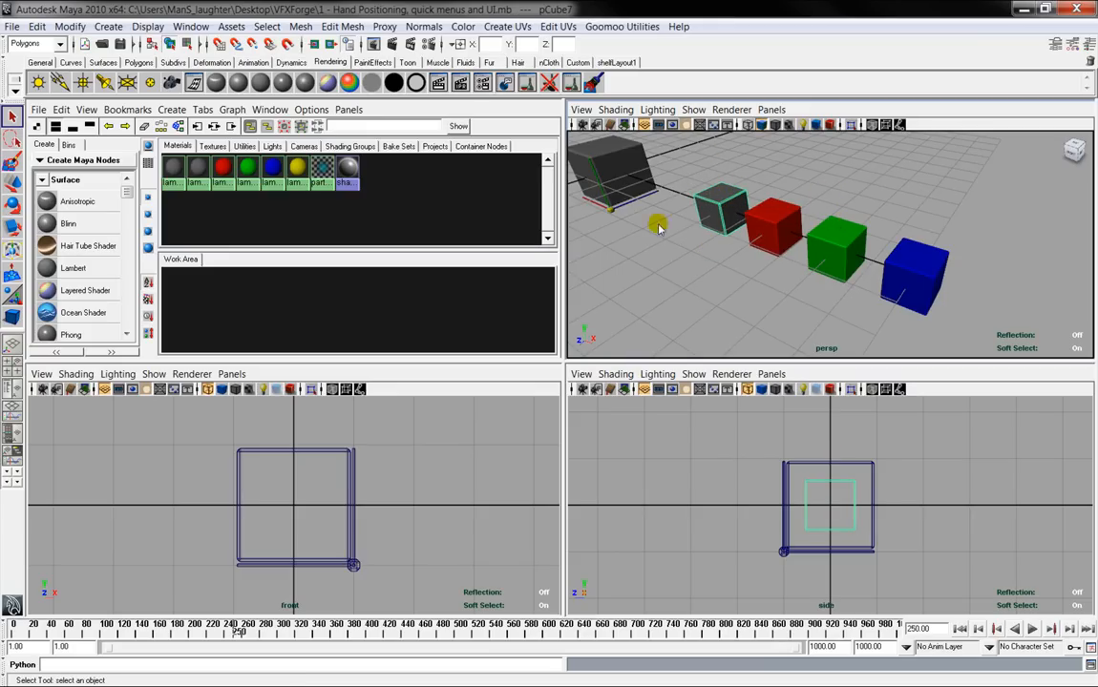
Step: Move the red cube slightly along its Z axis in the perspective view
left_click(785, 229)
key("w")
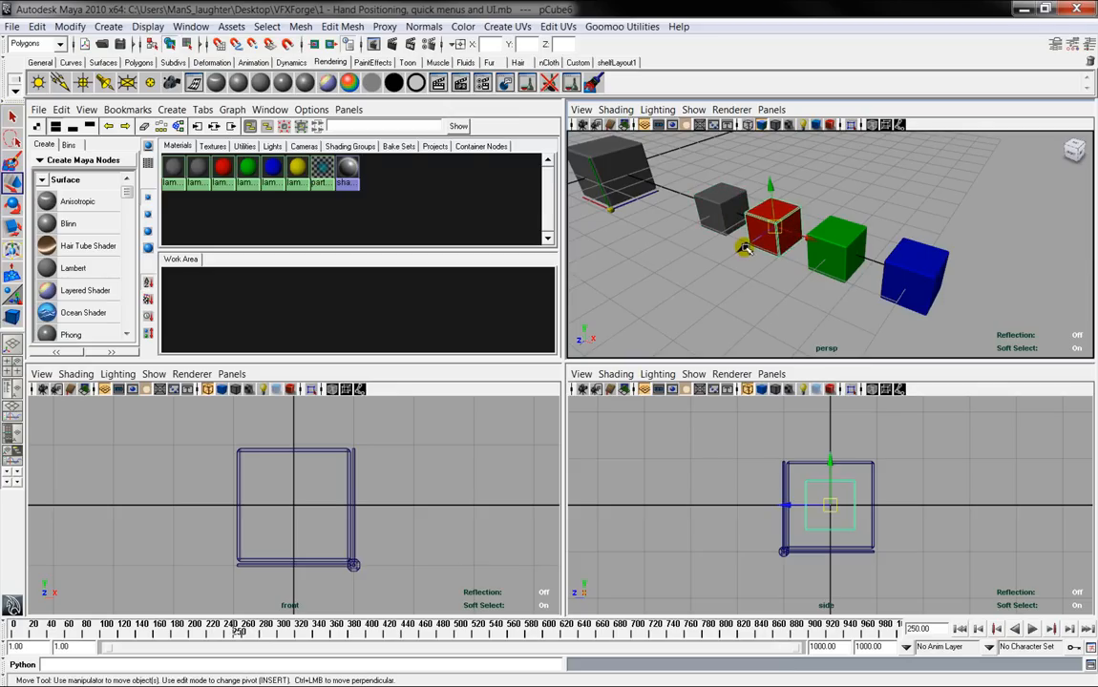
left_click_drag(743, 248, 885, 231)
Step: Show the Rotate tool's manipulator on the green cube and clear the selection
left_click(847, 240)
key("e")
left_click(957, 231)
Step: Scale the blue cube very slightly from its centre handle and deselect it
left_click(928, 273)
key("r")
mouse_move(915, 274)
left_mouse_down()
mouse_move(945, 266)
mouse_move(914, 274)
left_mouse_up()
right_click_drag(904, 289, 890, 282, "alt")
left_click(948, 204)
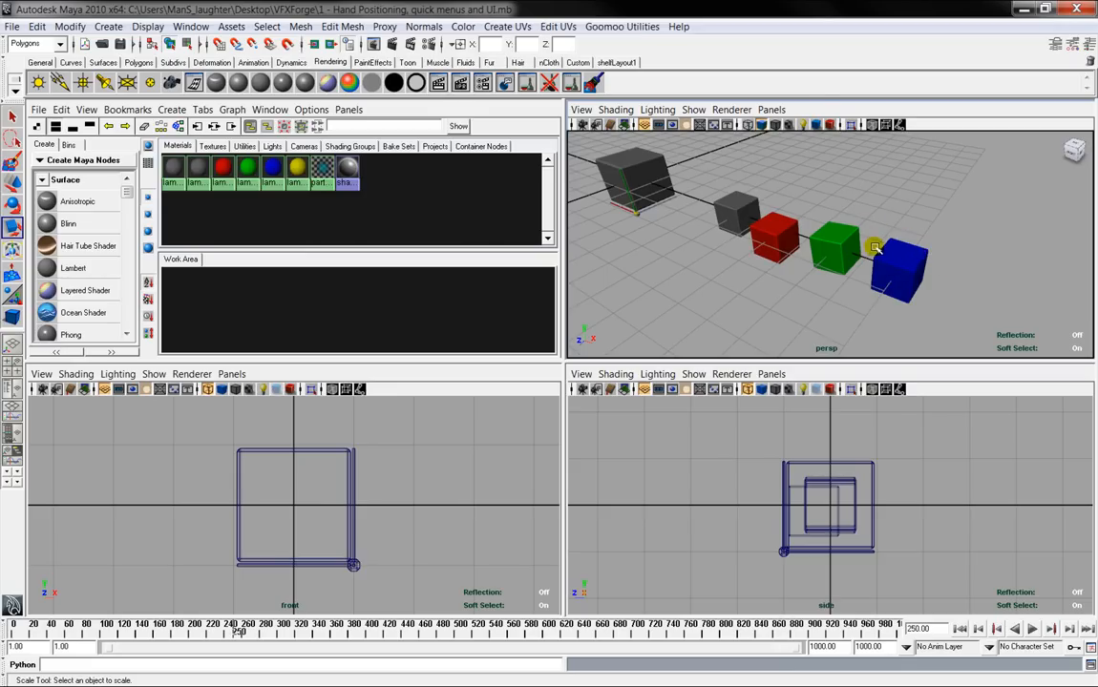
Step: Open the perspective camera's attributes and display its 640 x 480 resolution gate with the gate mask
left_click(584, 128)
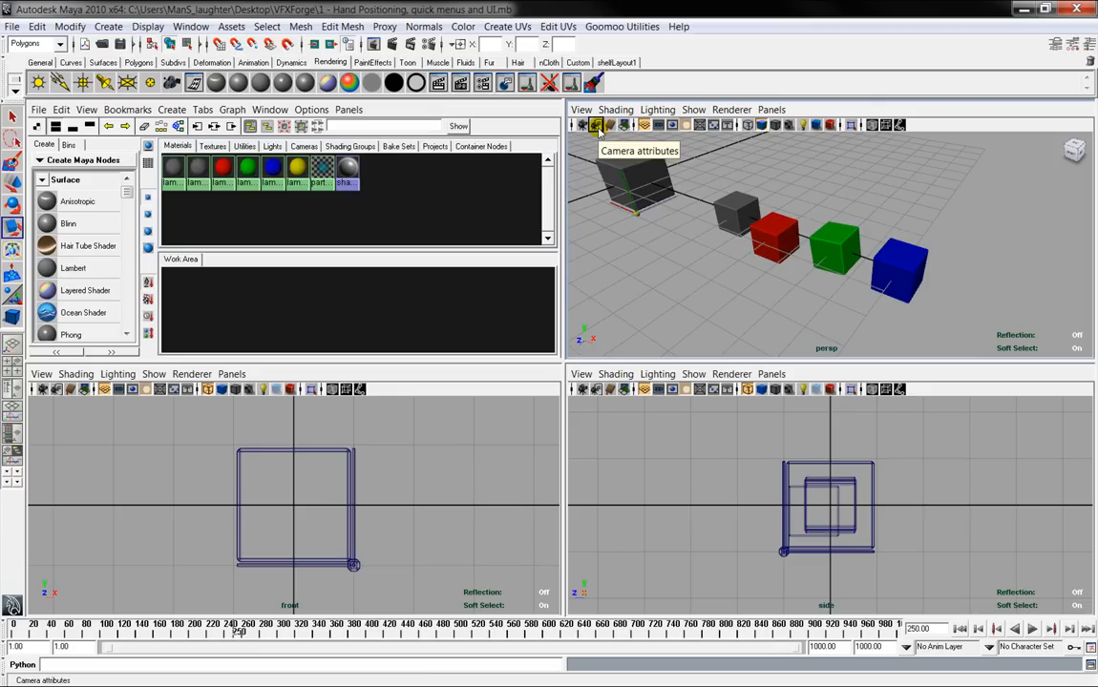
left_click(597, 127)
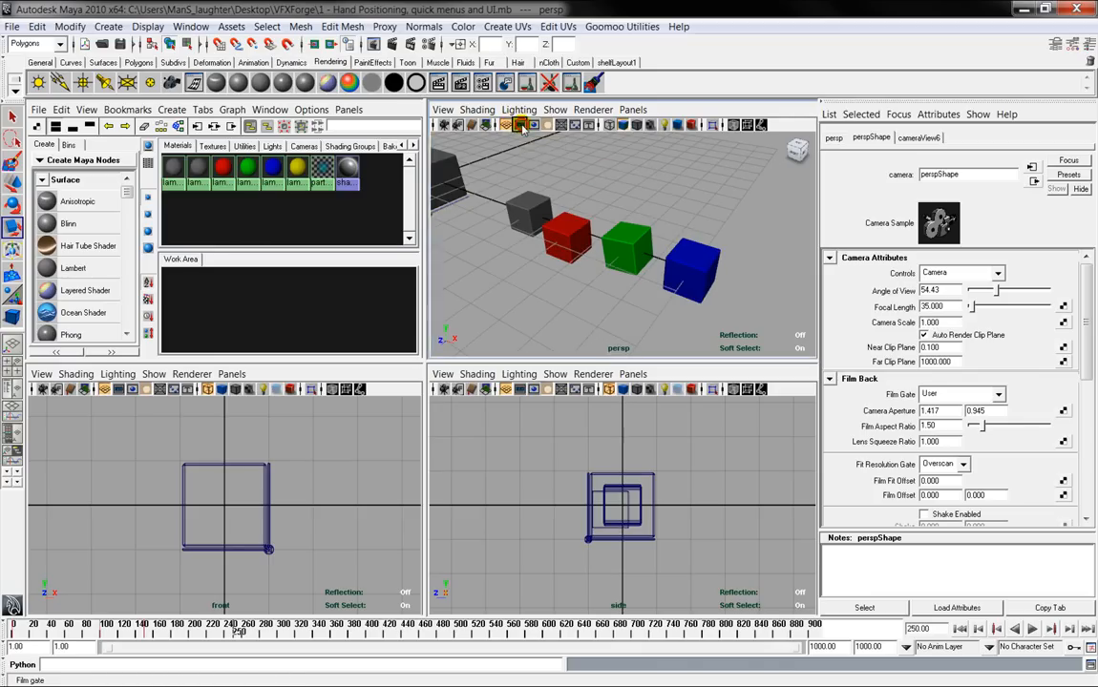
left_click(521, 125)
left_click(545, 125)
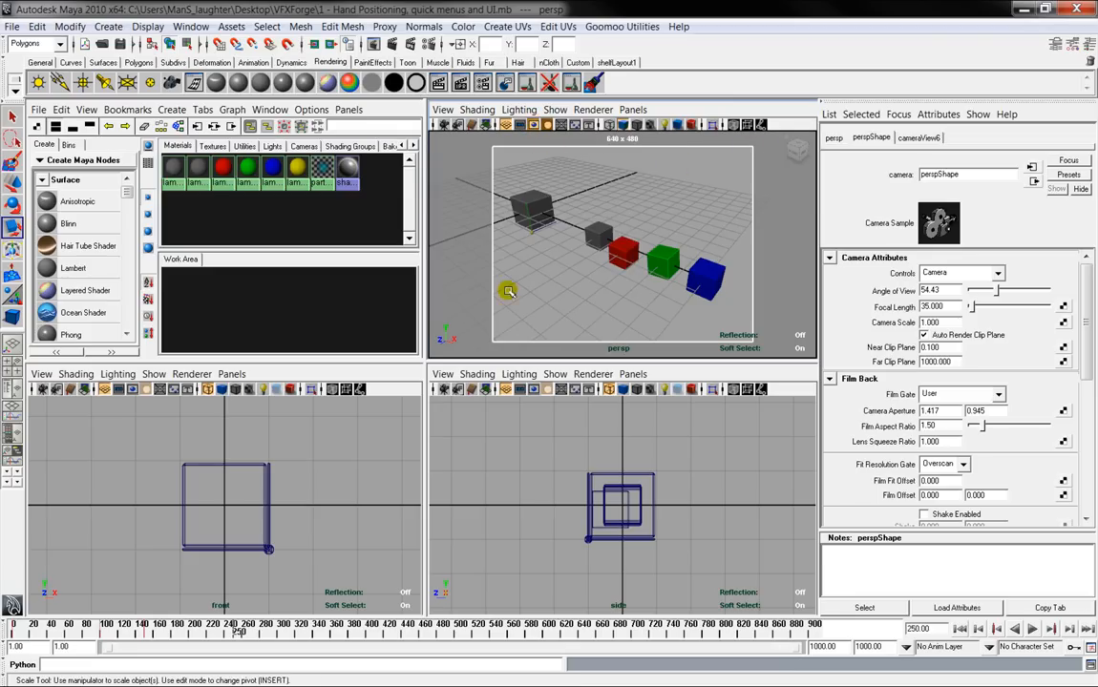
left_click(549, 125)
left_click(548, 125)
Step: Show and hide the field chart in the perspective view, leaving the safe action and safe title guides on, and deselect the camera
left_click(561, 125)
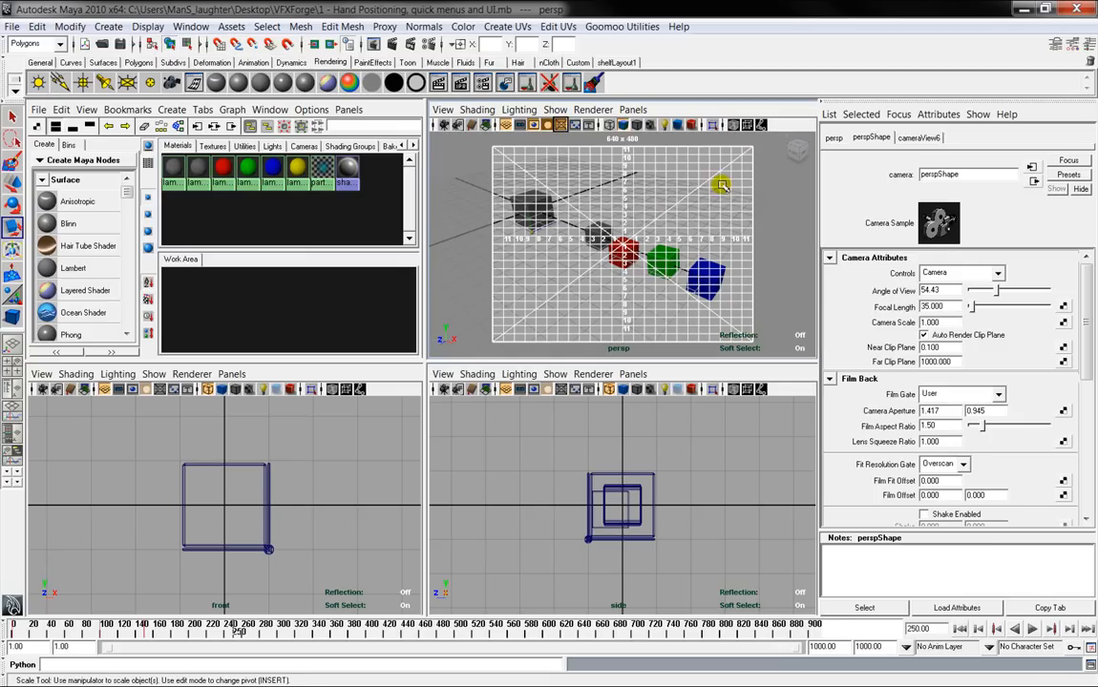
left_click(561, 125)
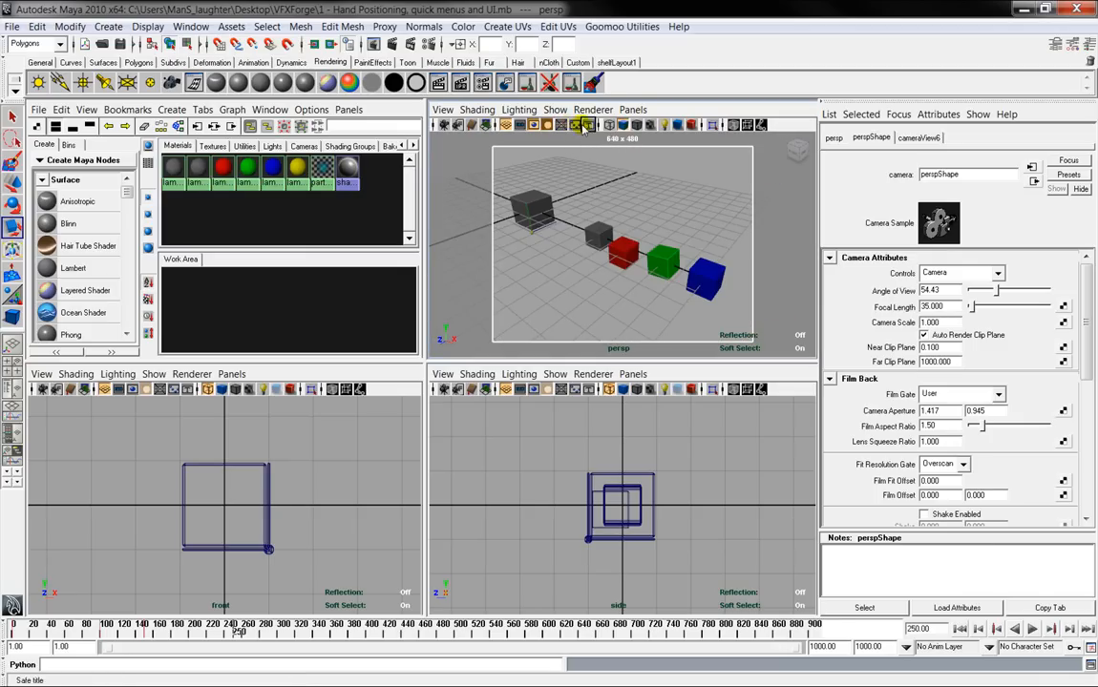
left_click(573, 127)
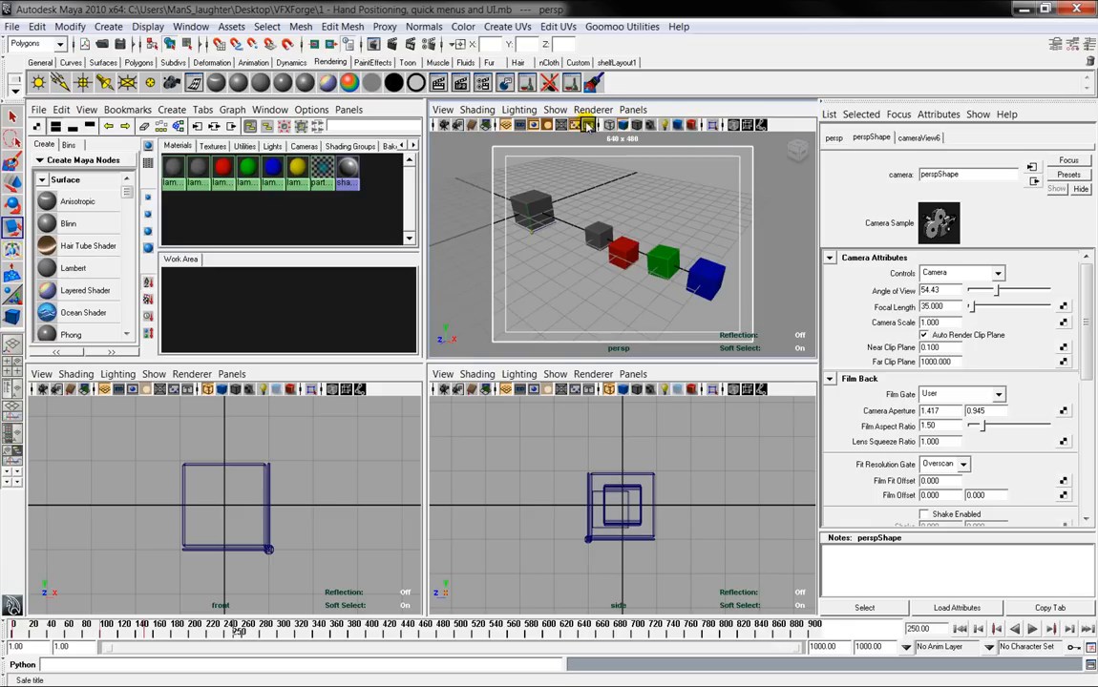
left_click(586, 125)
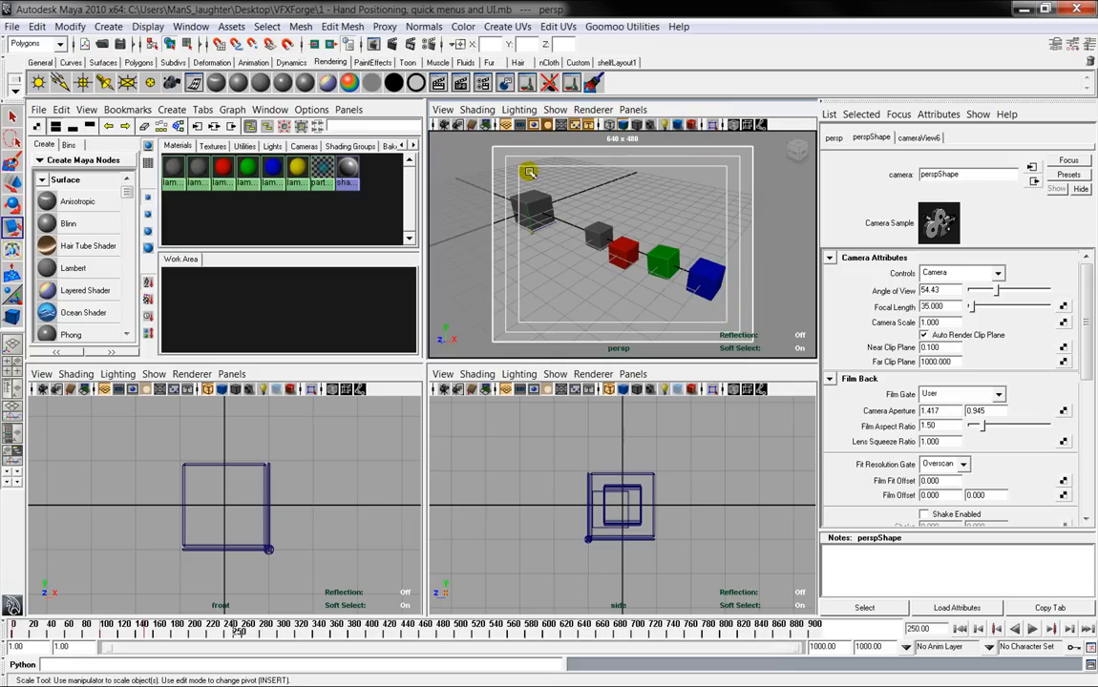
mouse_move(628, 209)
right_mouse_down("alt")
mouse_move(600, 201)
mouse_move(630, 201)
right_mouse_up("alt")
left_click(630, 198)
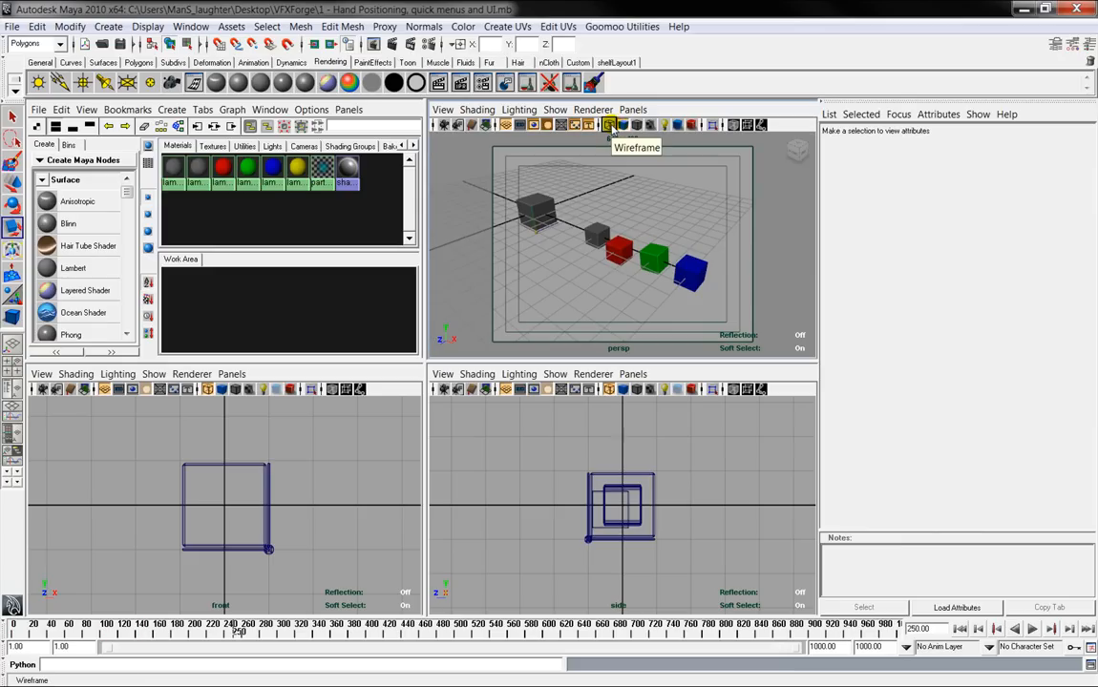
Step: Switch the perspective view to wireframe display and back to smooth shading
middle_click_drag(637, 184, 651, 192, "alt")
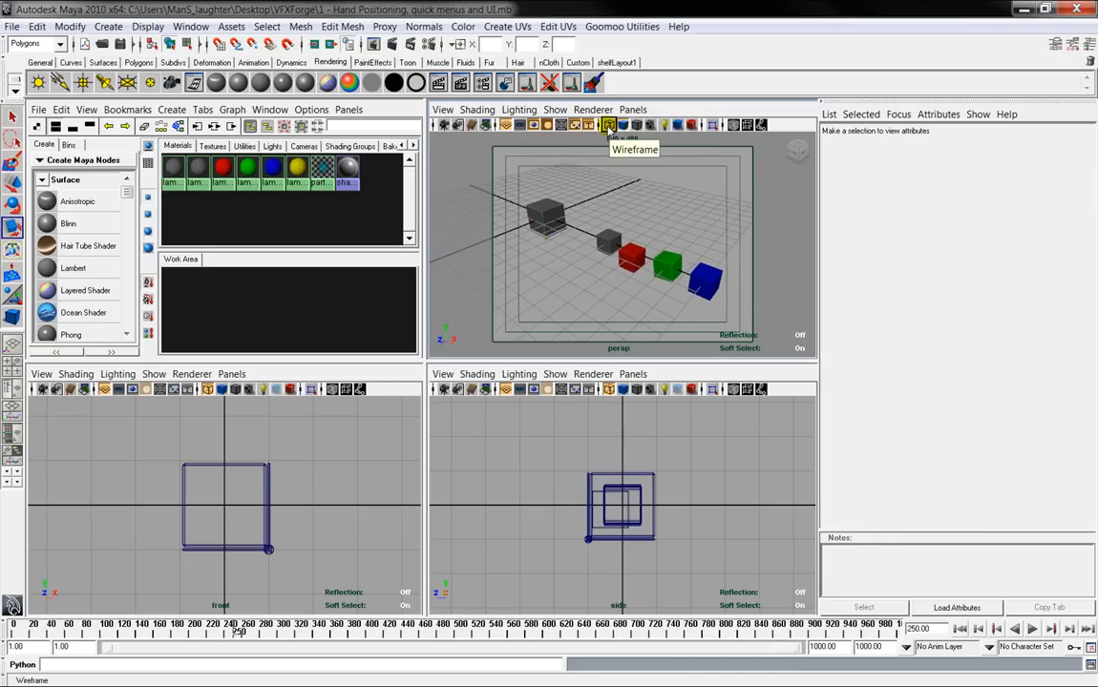
left_click(608, 129)
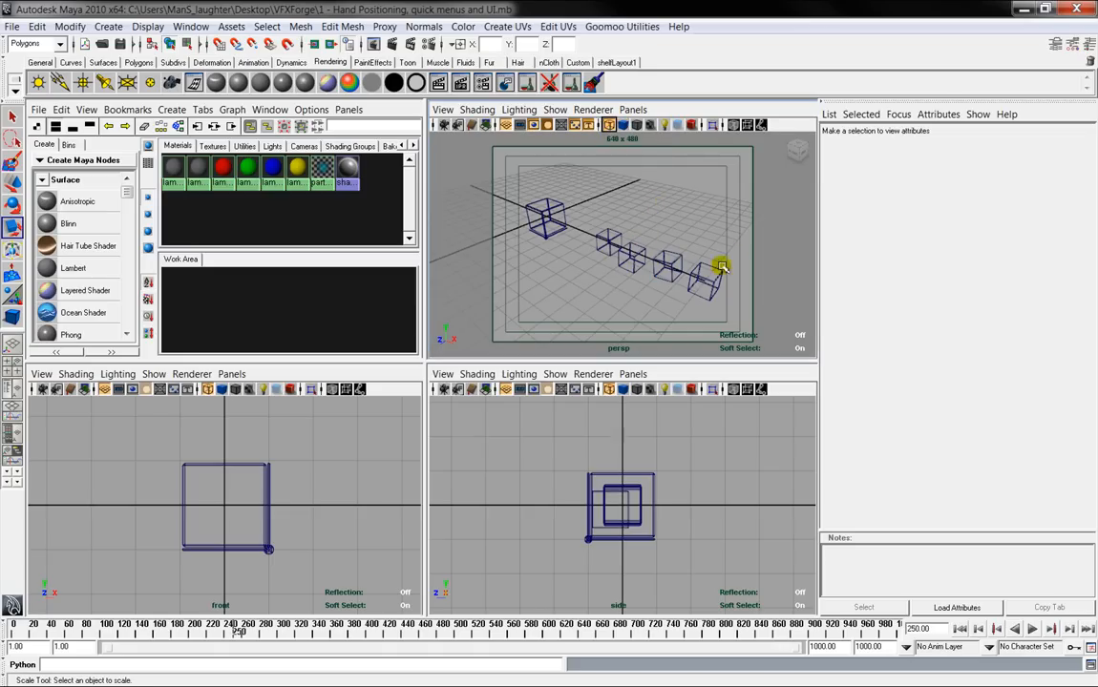
left_click(622, 125)
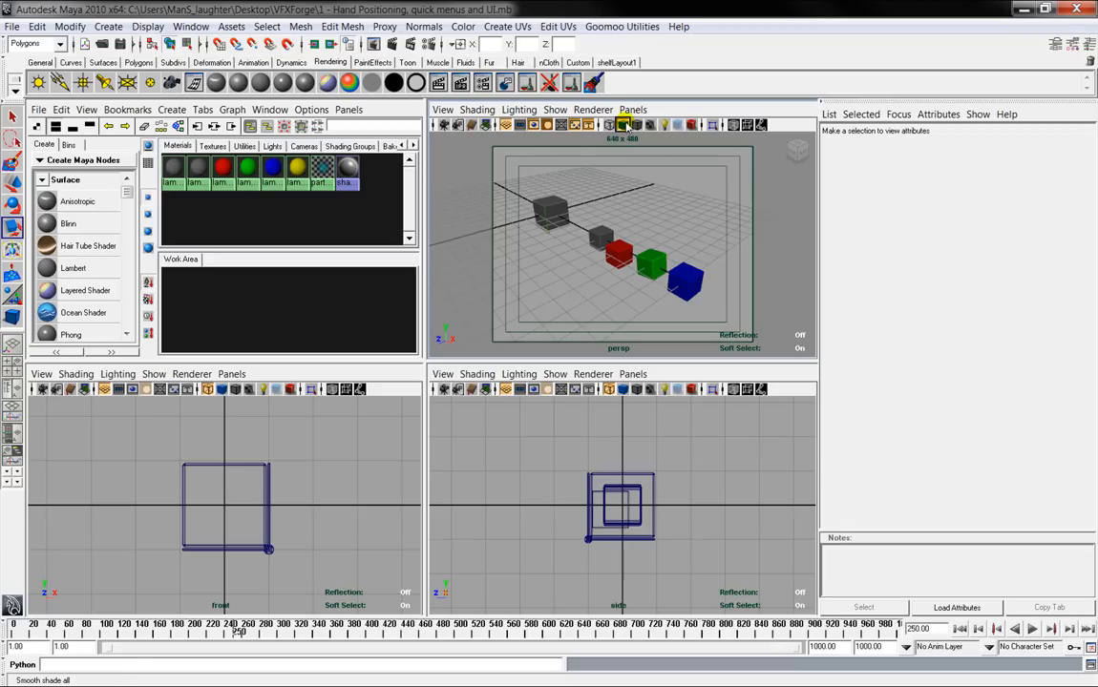
key("r")
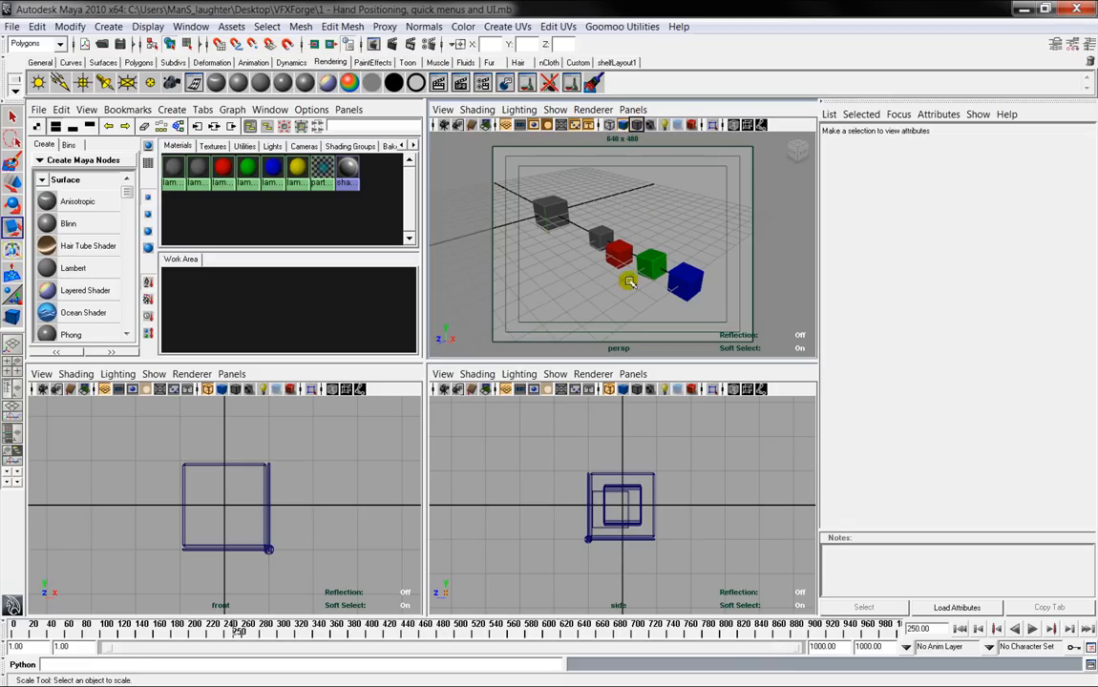
Step: Try wireframe-on-shaded, textured and high-quality display in the perspective view
left_click(636, 125)
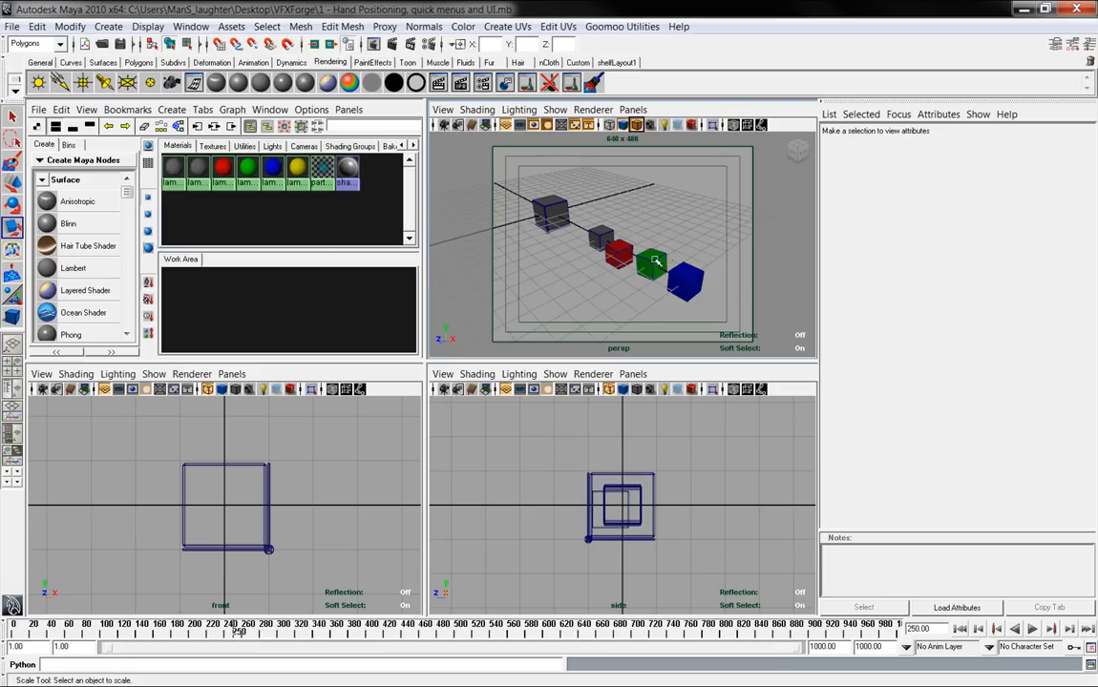
left_click(637, 125)
left_click(650, 126)
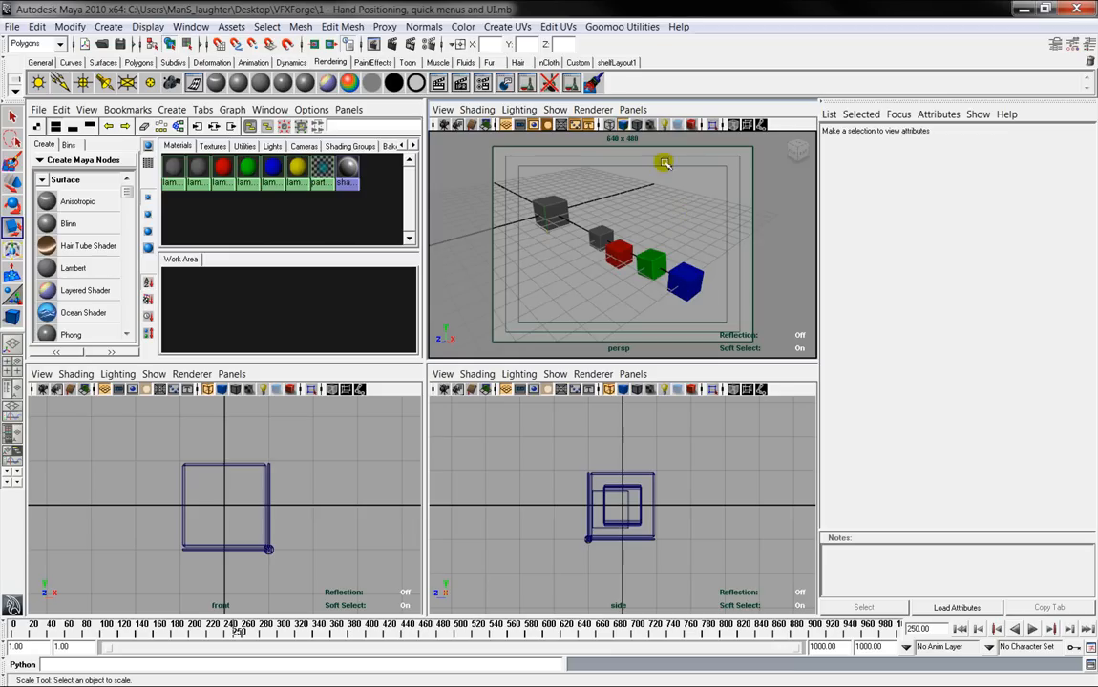
left_click(693, 125)
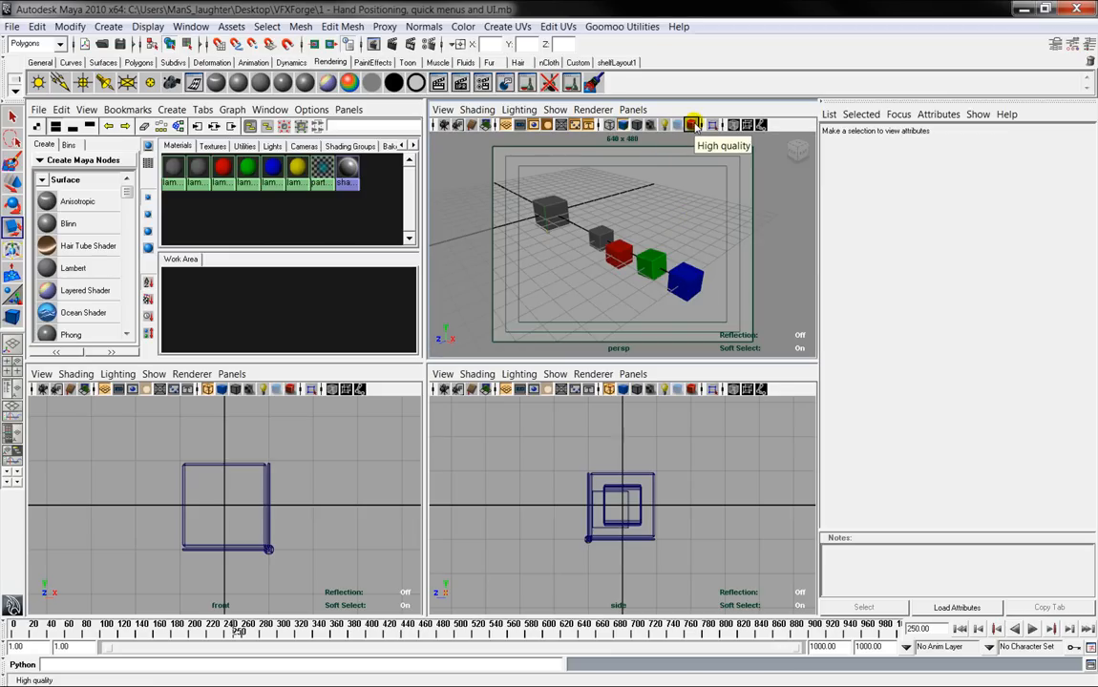
key("r")
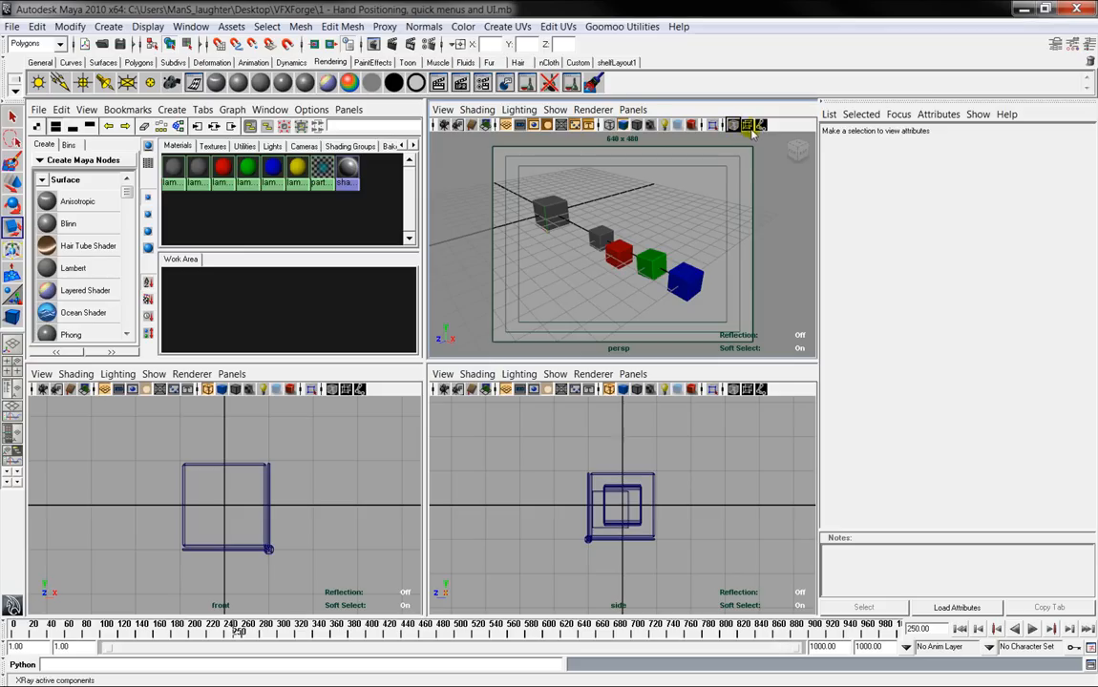
Step: Turn on X-ray display in the perspective view to make the cubes see-through
key("r")
left_click(656, 204)
middle_click_drag(657, 205, 679, 205, "alt")
left_click(733, 125)
left_click_drag(701, 207, 672, 212, "alt")
middle_click_drag(672, 212, 668, 199, "alt")
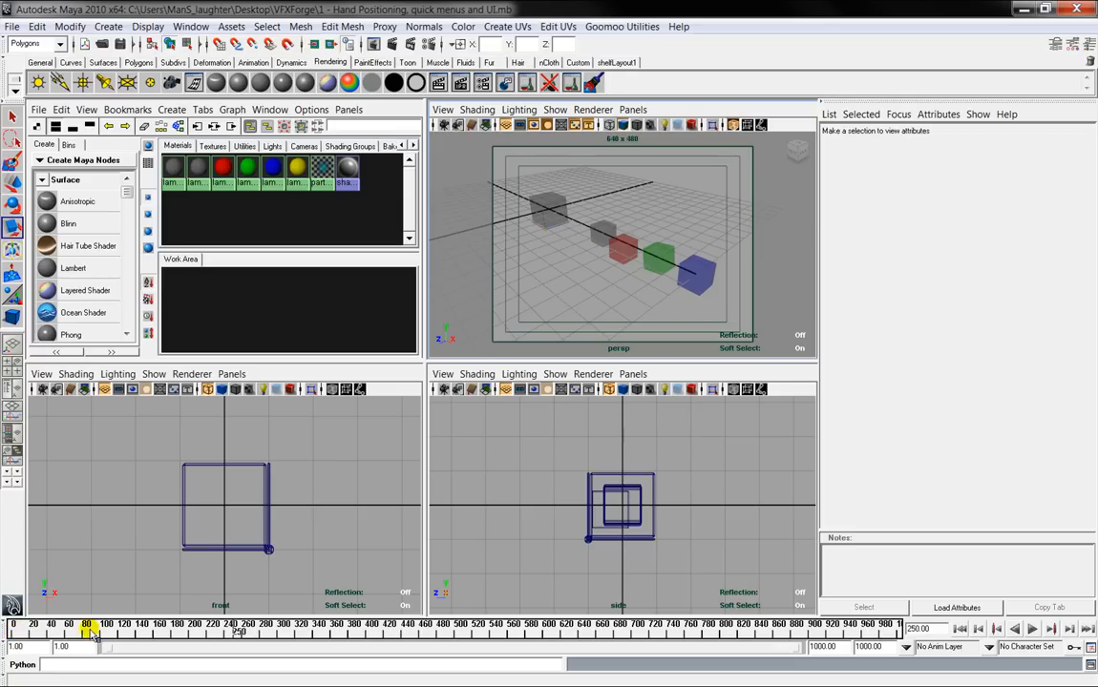
Step: Scrub the time slider to frame 436
left_click_drag(84, 630, 405, 626)
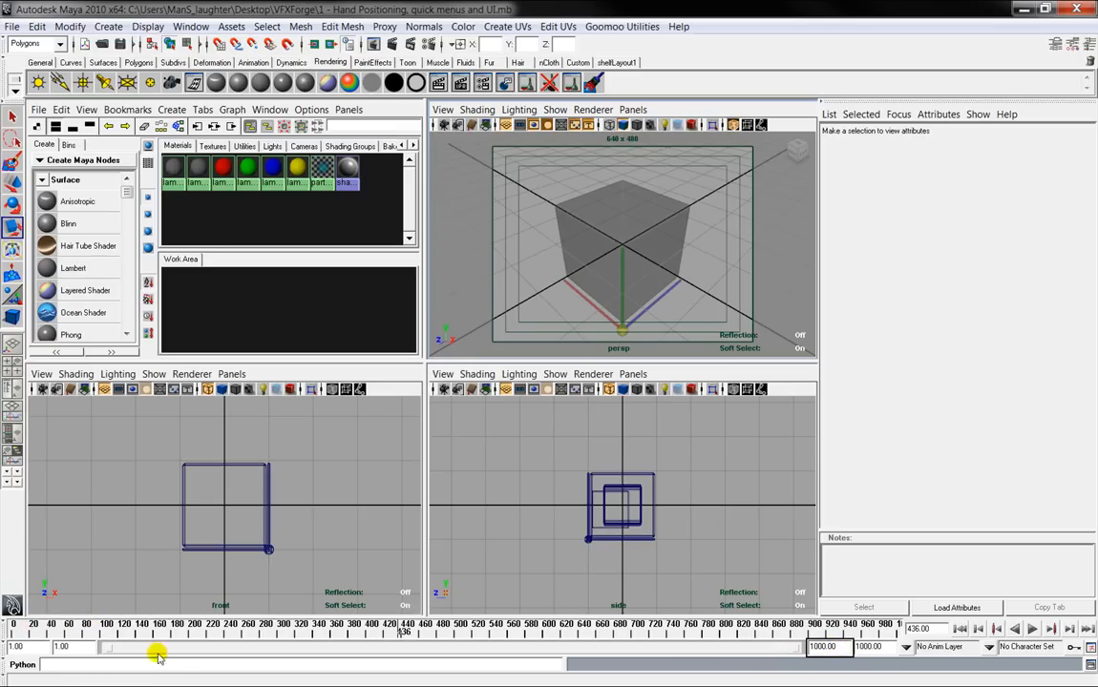
left_click(845, 646)
mouse_move(705, 270)
right_mouse_down("alt")
mouse_move(690, 266)
mouse_move(258, 598)
mouse_move(687, 216)
mouse_move(697, 274)
right_mouse_up("alt")
middle_click_drag(697, 274, 691, 247, "alt")
left_click(11, 27)
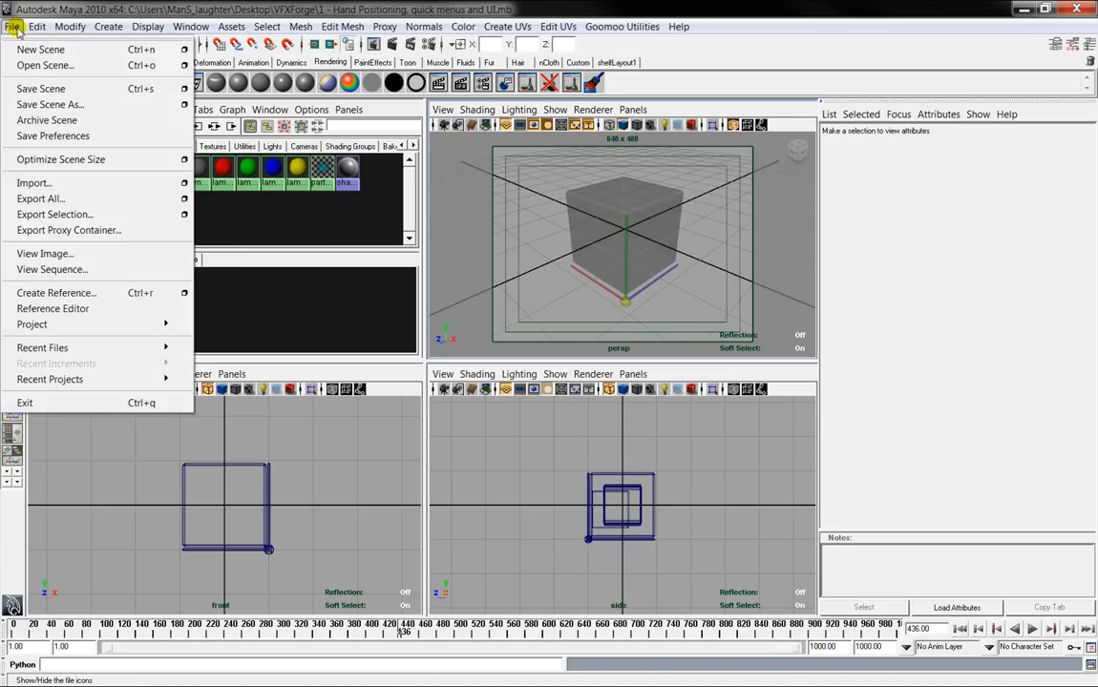
left_click(77, 25)
left_click(76, 26)
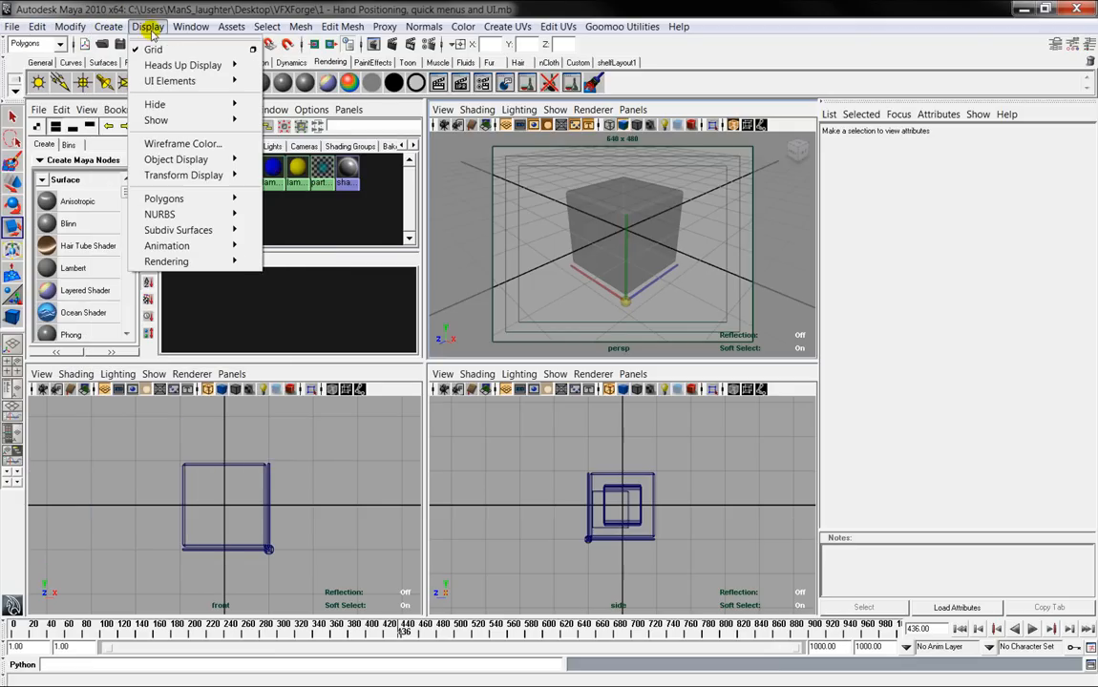